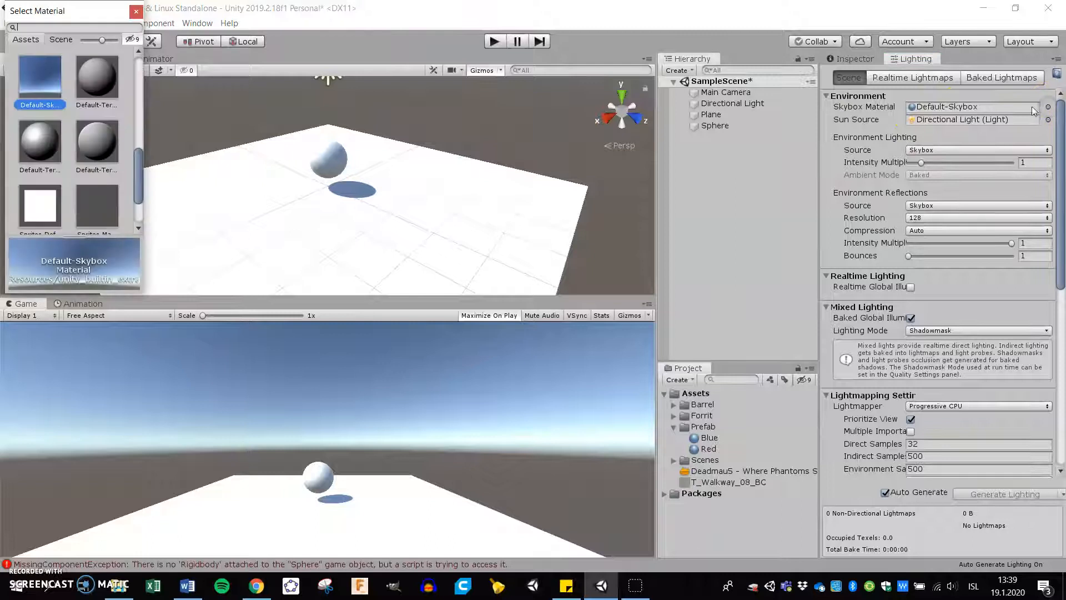
# - Look through the available skybox materials, close the material picker, and return to the Inspector
pyautogui.moveTo(137, 157); pyautogui.dragTo(136, 114)
pyautogui.click(135, 12)
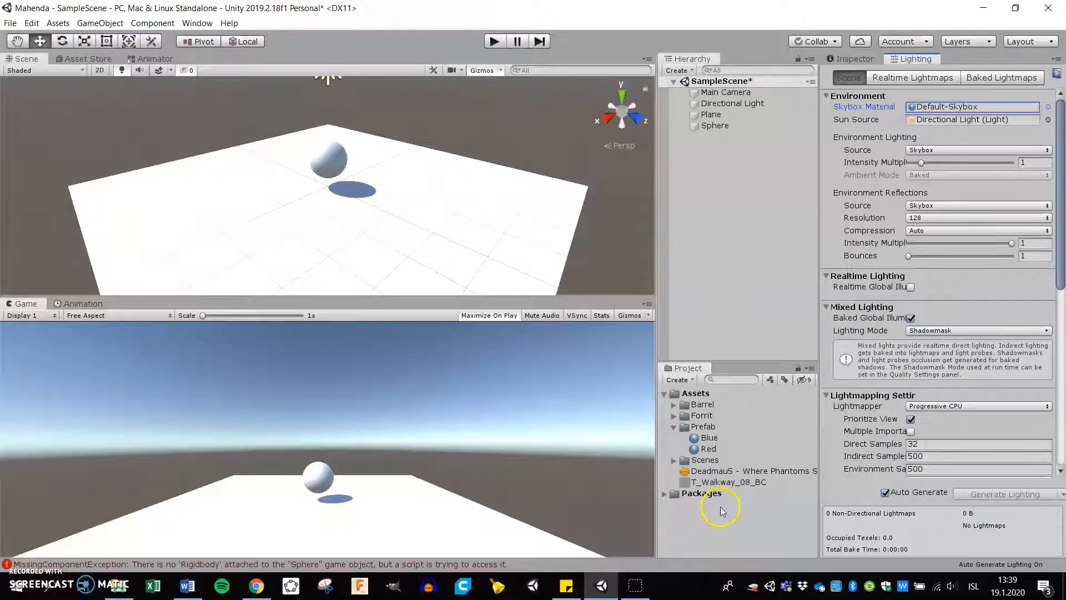
pyautogui.click(848, 59)
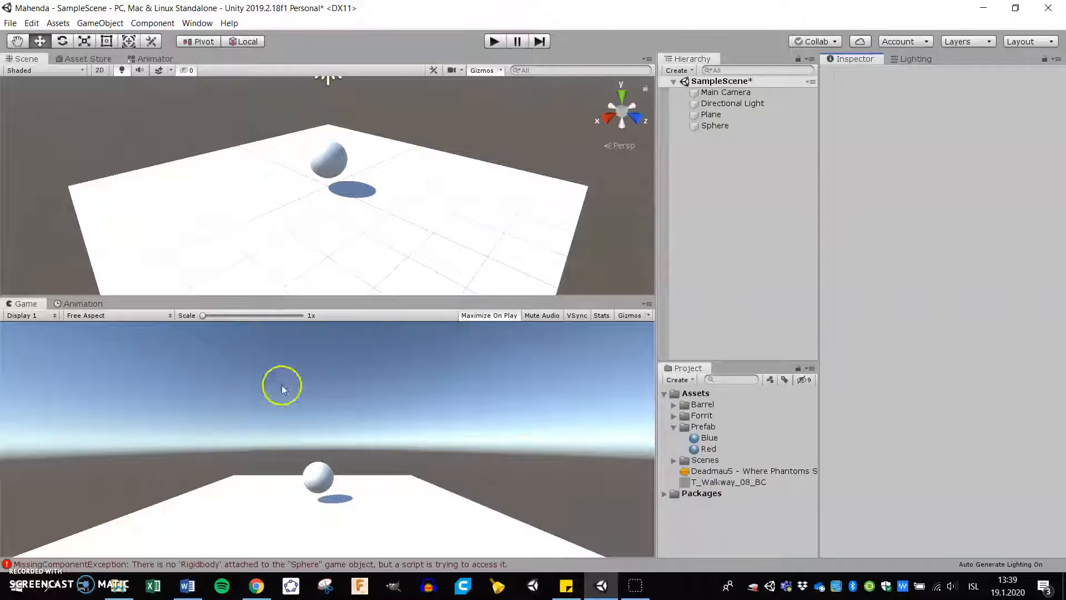
# - Switch to Chrome to view the "seamless texture" image search and its query, and return to Unity
pyautogui.click(257, 585)
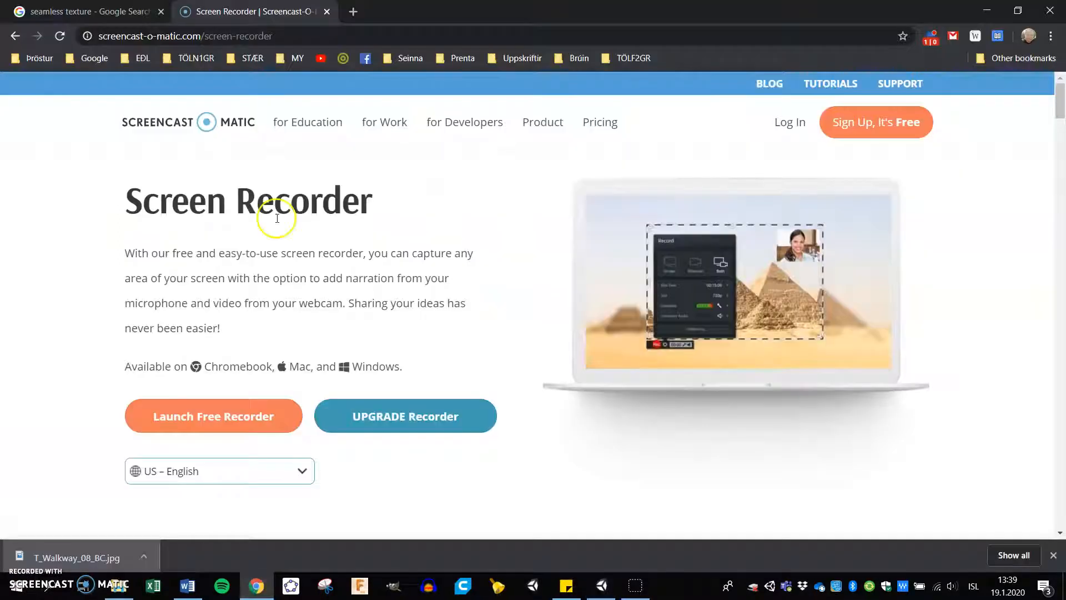
pyautogui.click(89, 11)
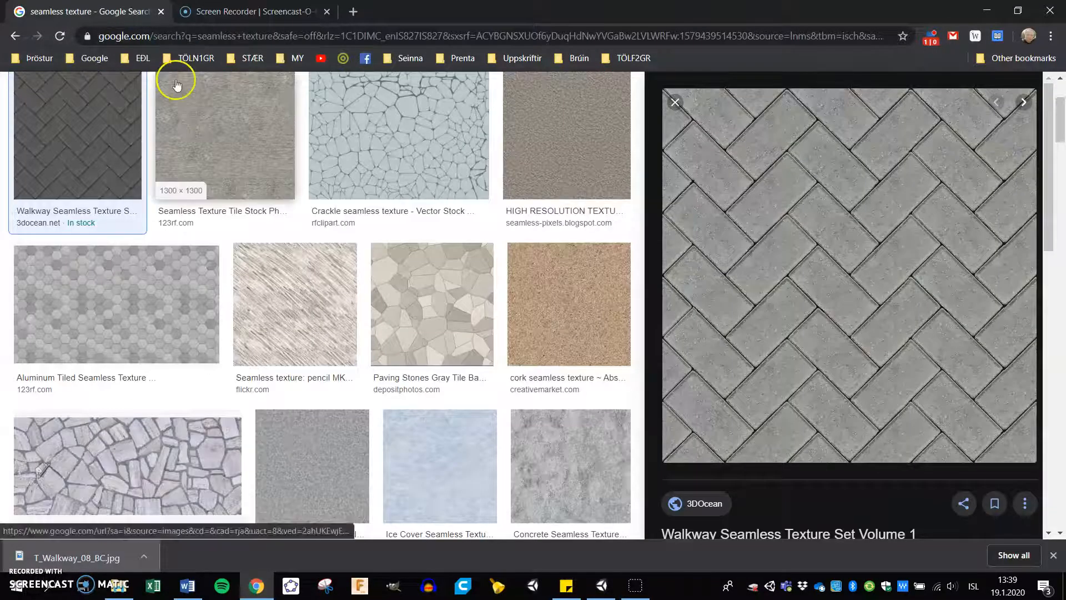
pyautogui.scroll(3, 177, 84)
pyautogui.click(220, 102)
pyautogui.moveTo(220, 103); pyautogui.dragTo(111, 105)
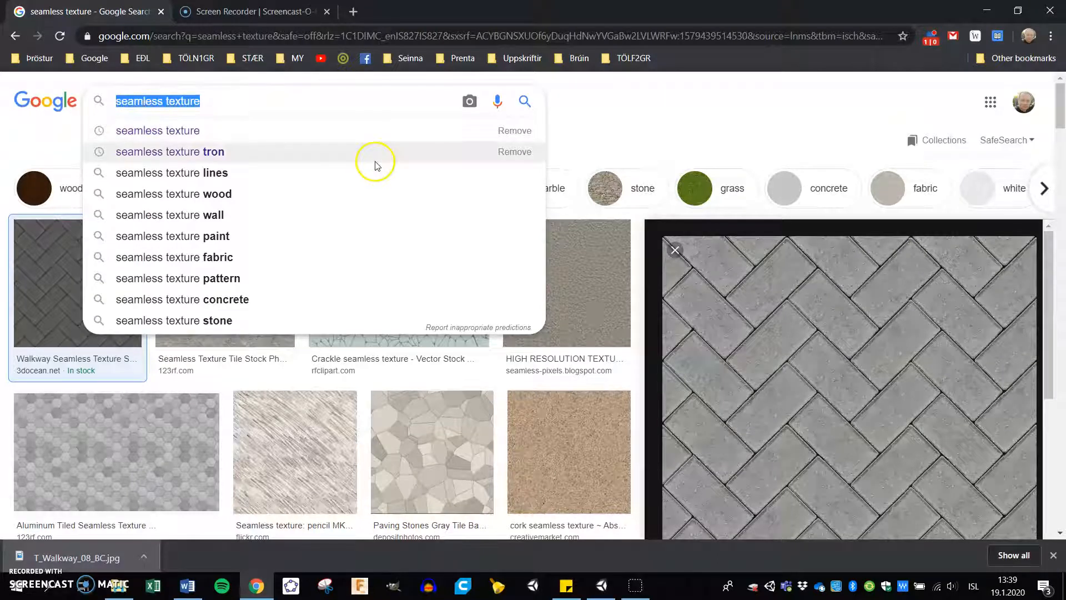
pyautogui.click(986, 10)
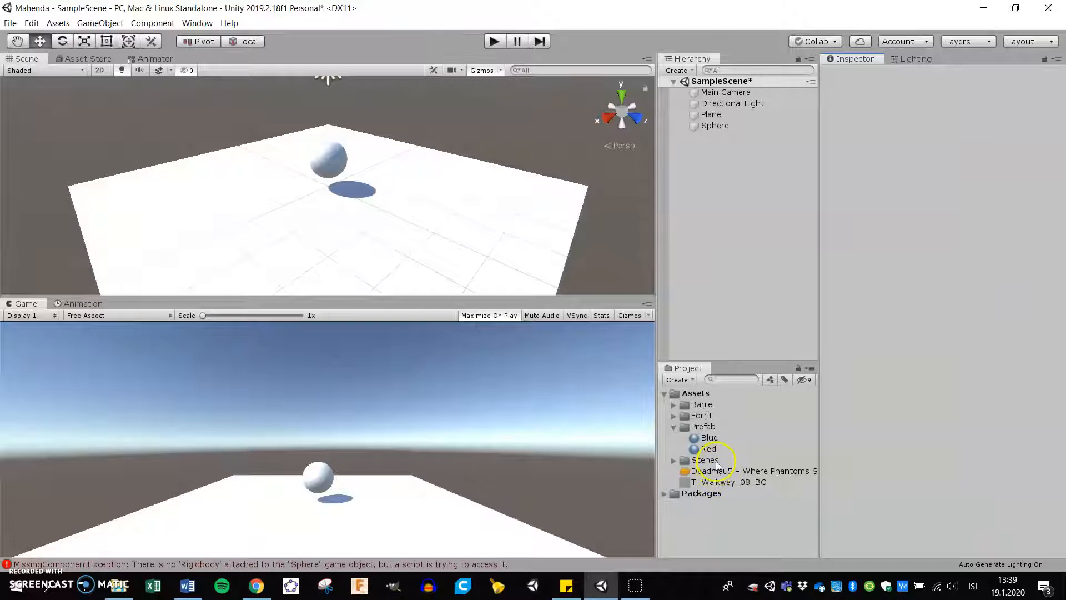
# - Apply the T_Walkway_08_BC texture to the plane and set its material's main tiling to X 3, Y 3
pyautogui.moveTo(718, 482); pyautogui.dragTo(452, 208)
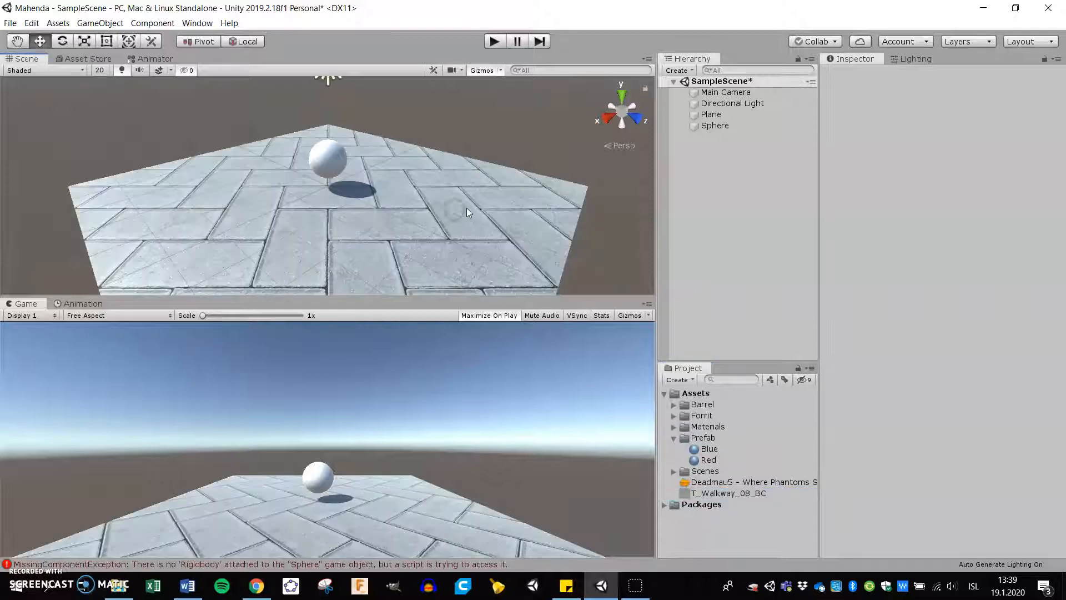
pyautogui.click(673, 425)
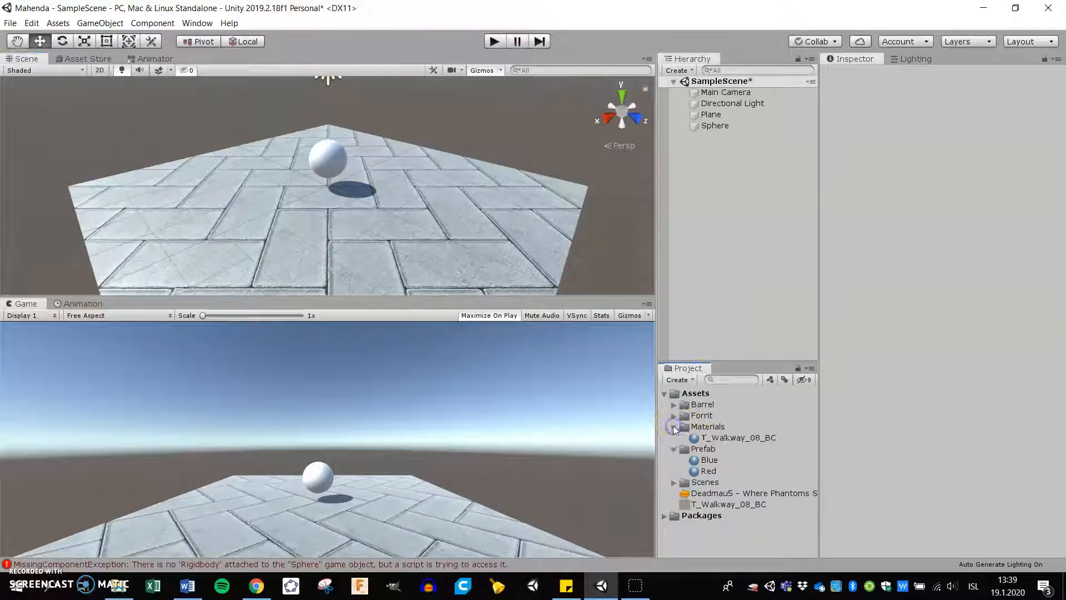
pyautogui.click(730, 438)
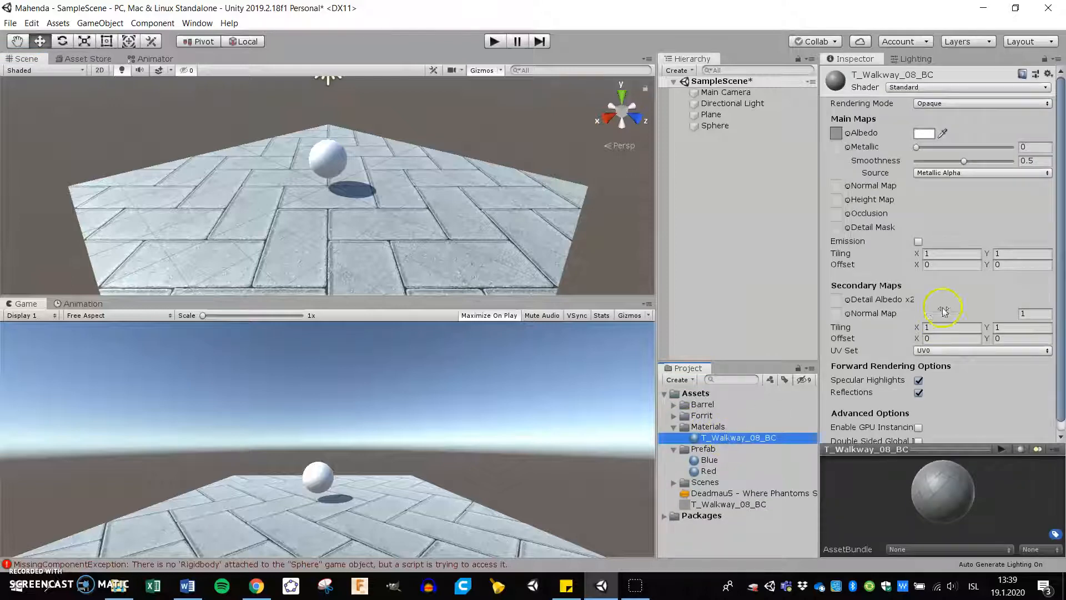
pyautogui.click(934, 253)
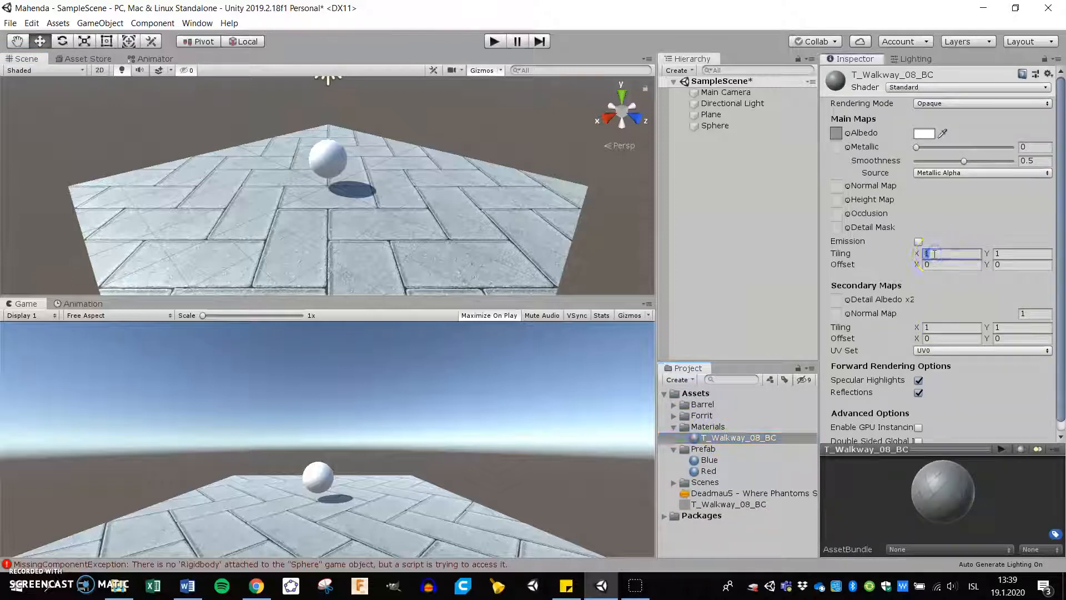
pyautogui.write('3')
pyautogui.press('Tab')
pyautogui.write('3')
pyautogui.press('Tab')
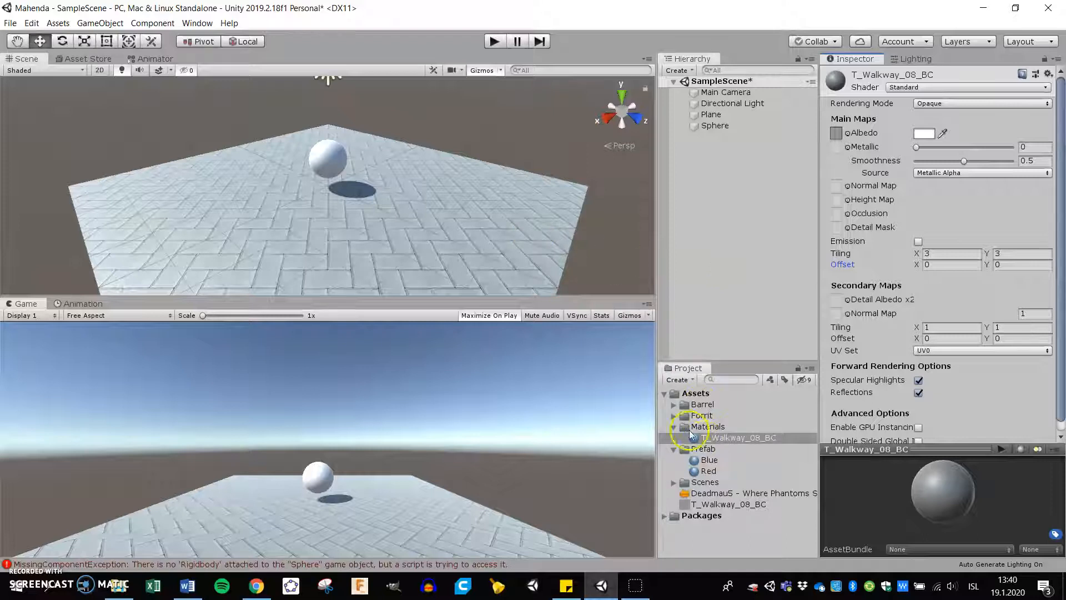
# - Attach the FylgjaLeikmanni script from the Forrit folder to the Main Camera and assign the Sphere as its Leikmadur
pyautogui.click(674, 415)
pyautogui.moveTo(708, 432); pyautogui.dragTo(720, 98)
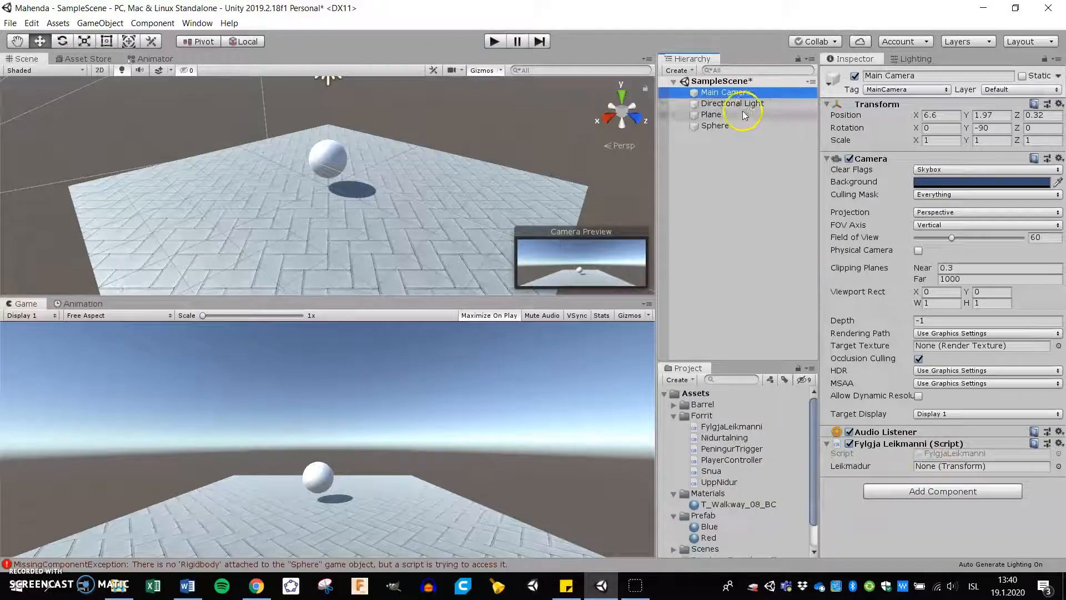
pyautogui.moveTo(718, 126); pyautogui.dragTo(939, 468)
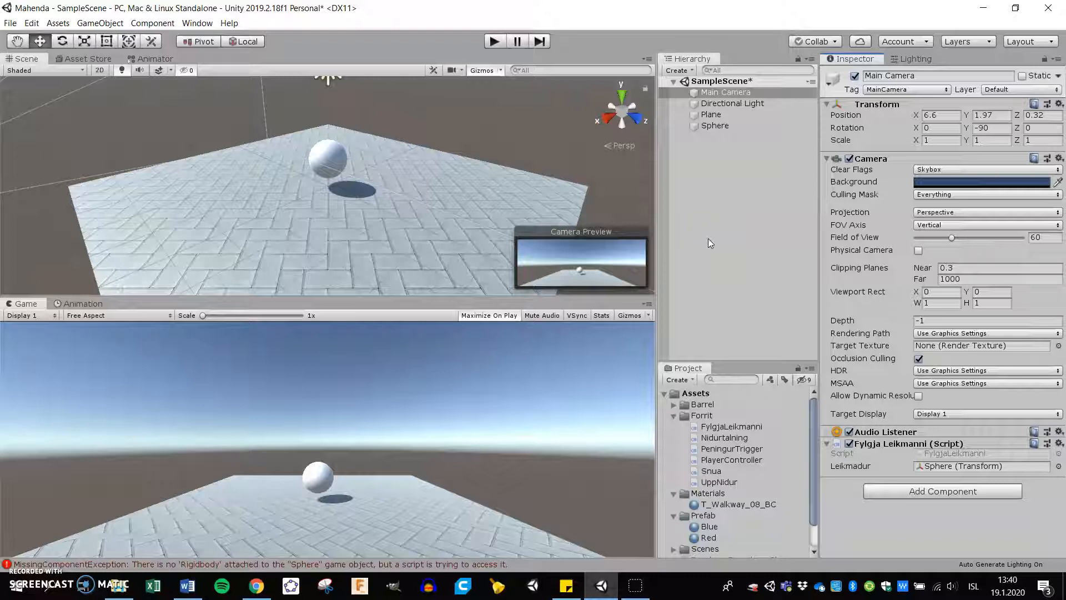
# - Collapse the open project folders and create a Physic Material with Bounciness set to 1
pyautogui.click(675, 416)
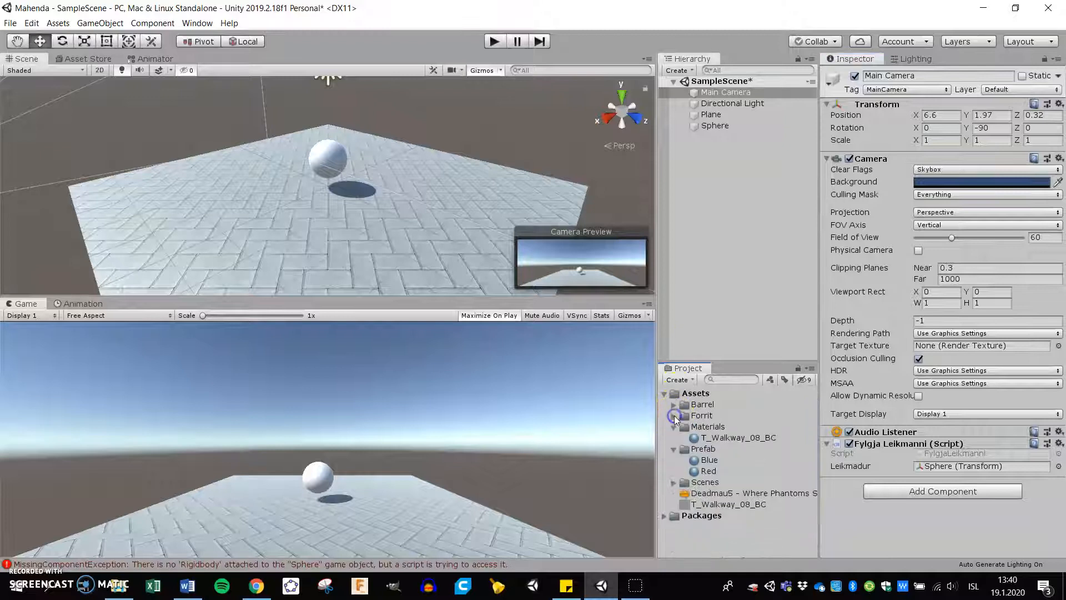
pyautogui.click(674, 427)
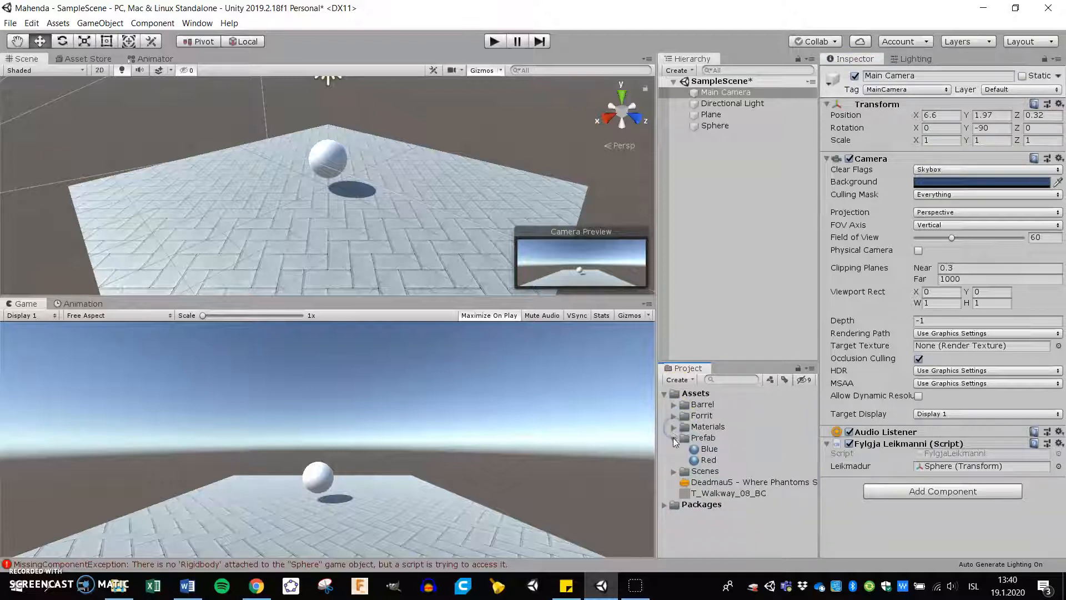
pyautogui.click(673, 437)
pyautogui.click(680, 380)
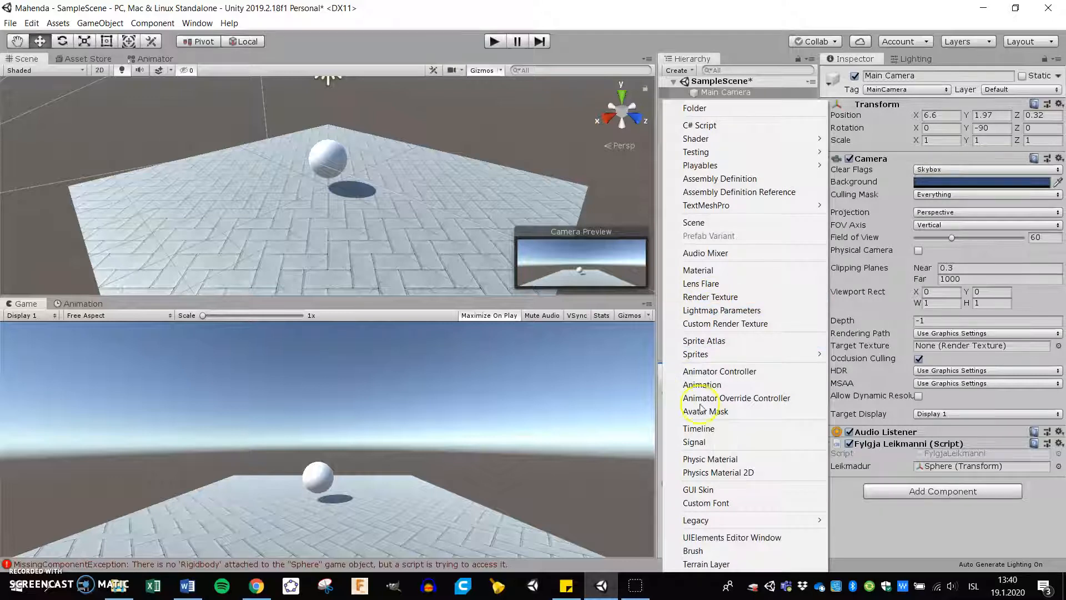
pyautogui.click(709, 459)
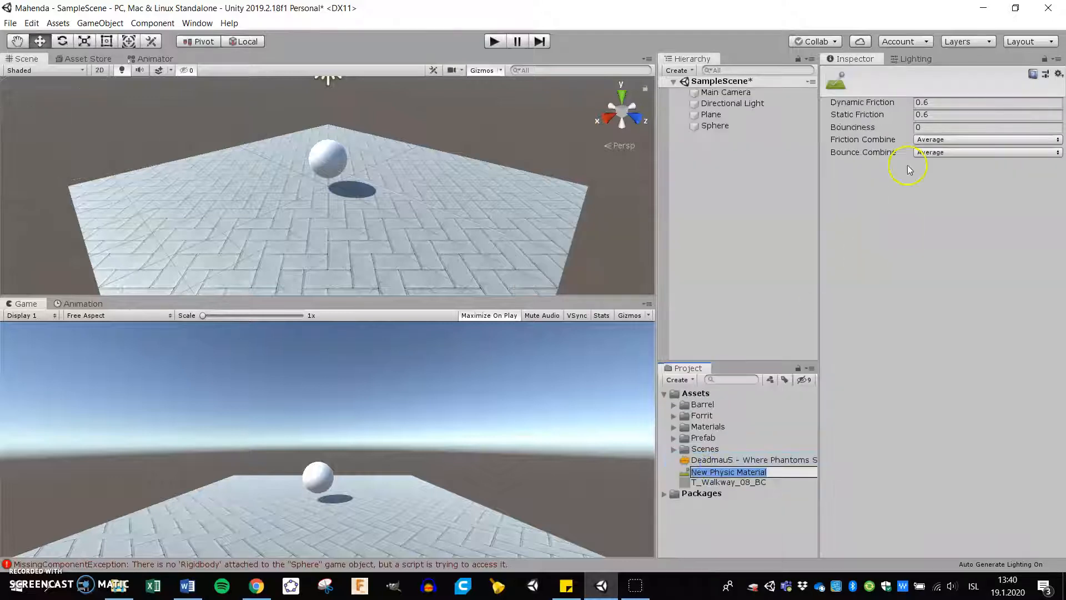
pyautogui.click(926, 127)
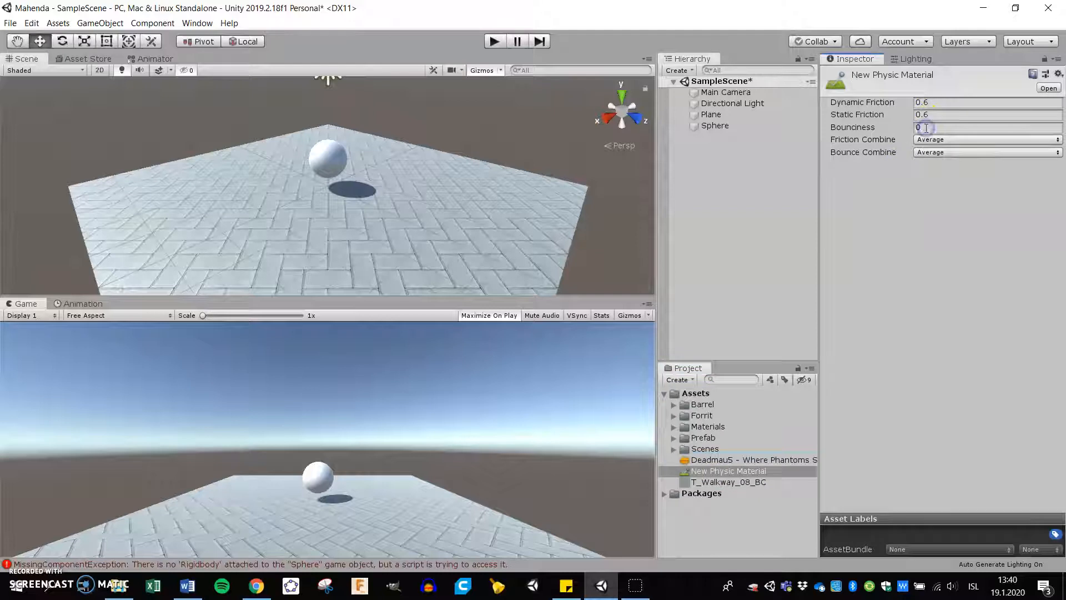
pyautogui.click(926, 127)
pyautogui.press('Tab')
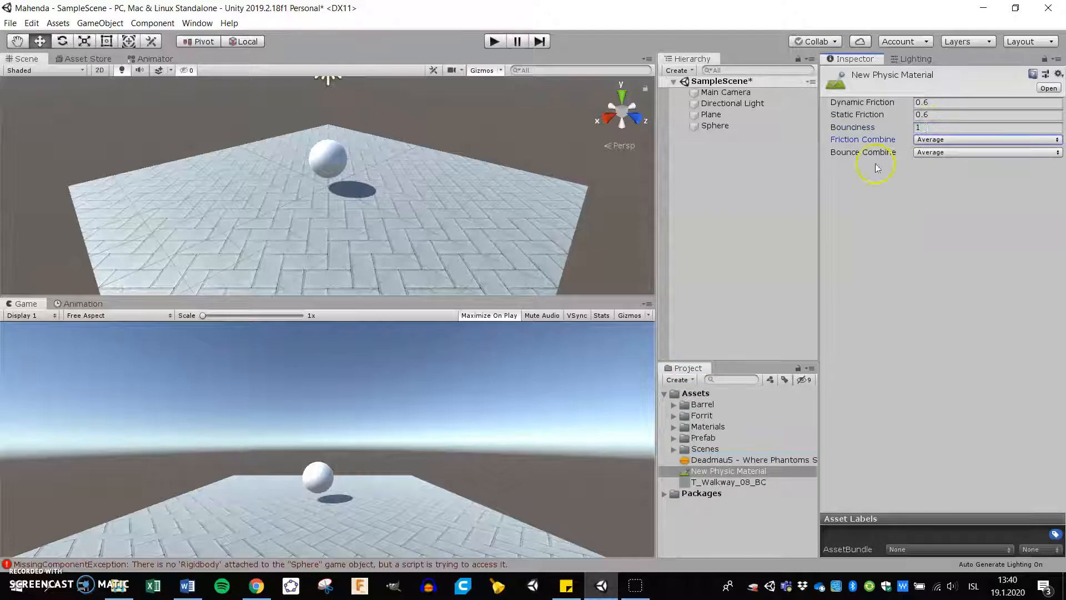
# - Assign the new physic material to the sphere's collider and deselect the sphere
pyautogui.click(719, 471)
pyautogui.moveTo(718, 475); pyautogui.dragTo(714, 126)
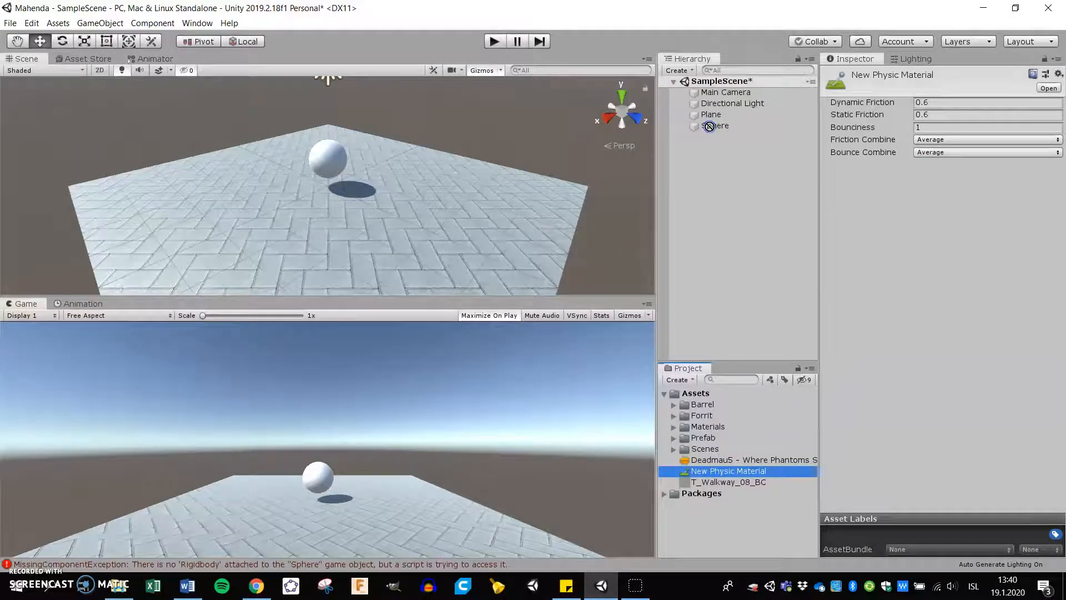
pyautogui.moveTo(709, 127); pyautogui.dragTo(710, 127)
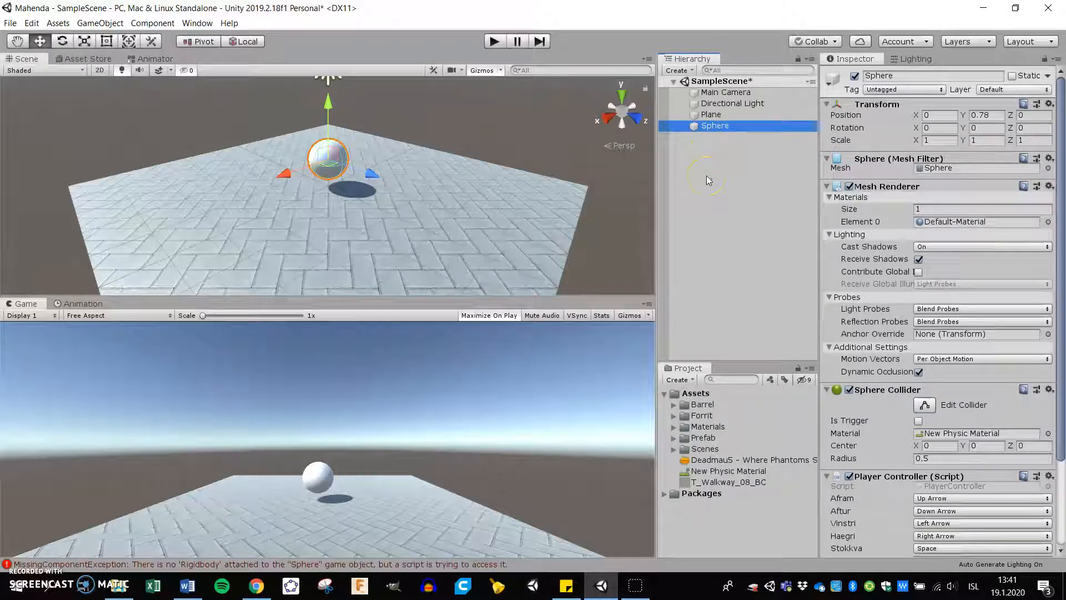
pyautogui.click(601, 152)
# - Open the Asset Store, check its asset search, and maximize the store view
pyautogui.click(198, 24)
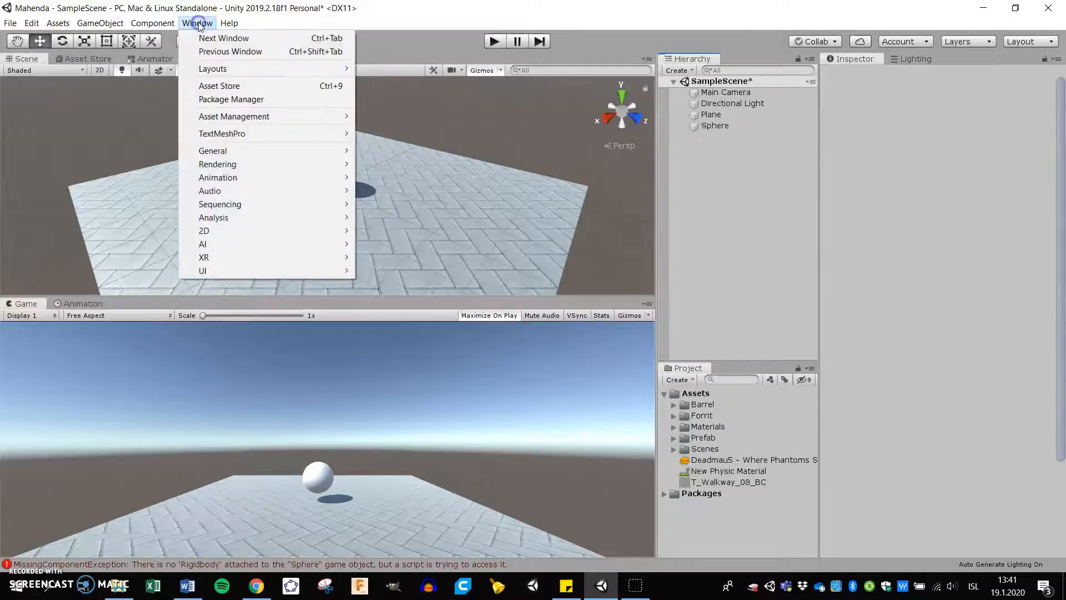
pyautogui.click(212, 87)
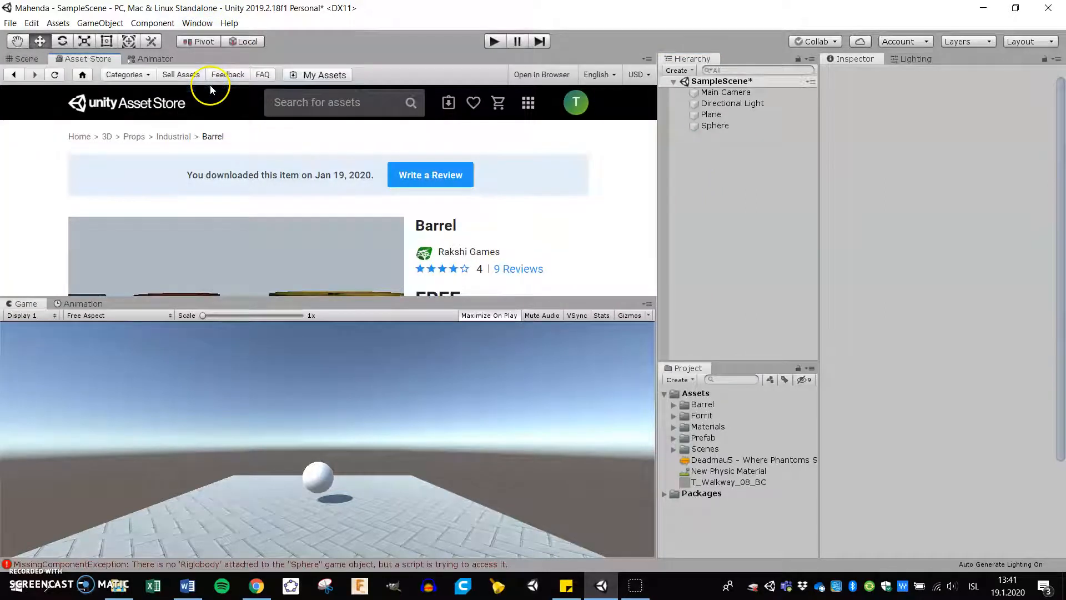
pyautogui.click(285, 104)
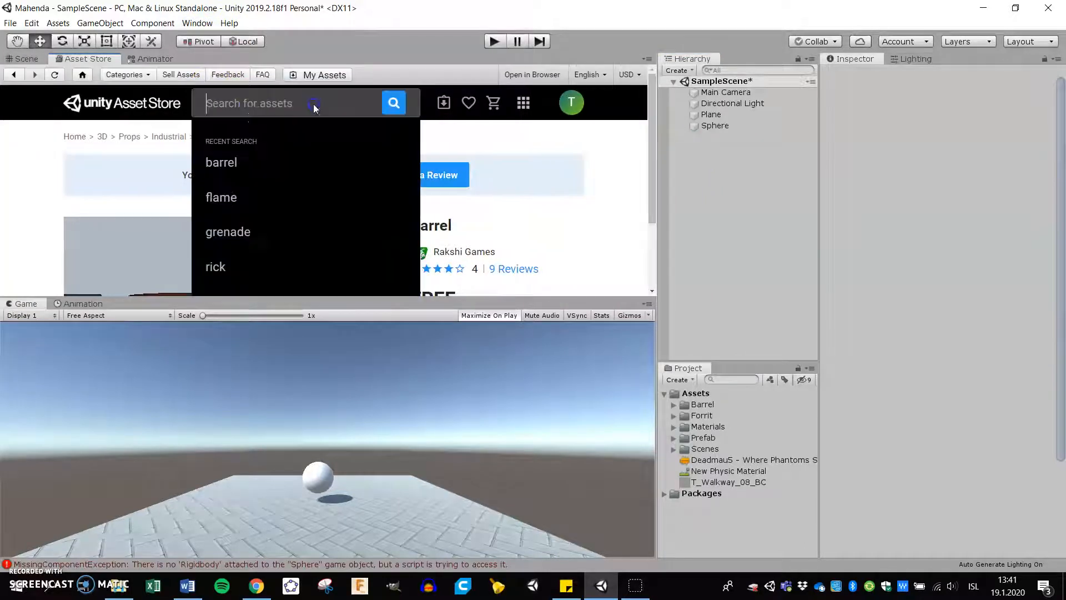
pyautogui.click(39, 160)
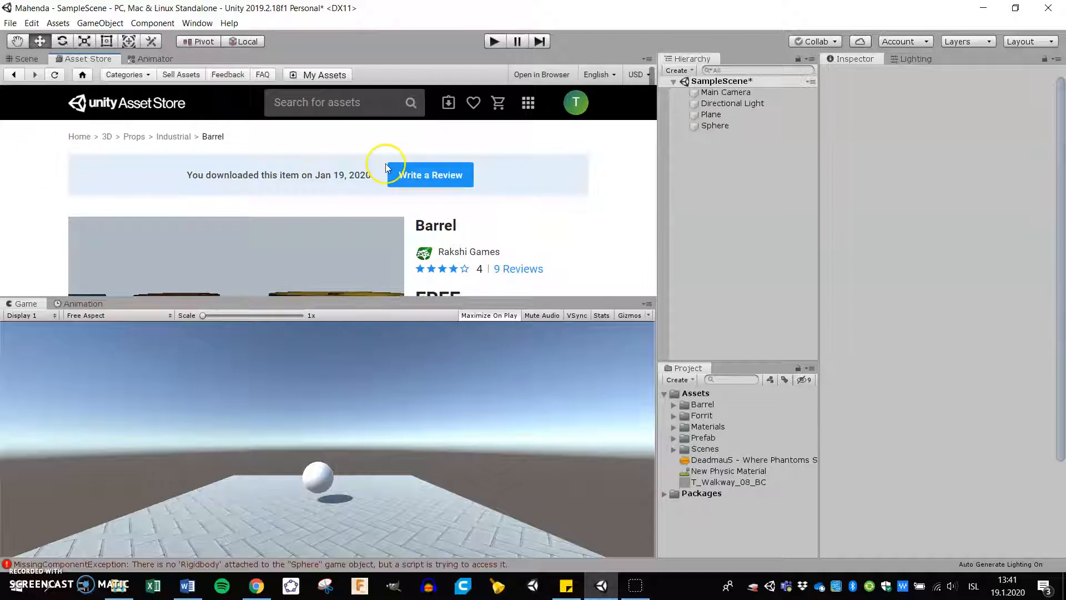
pyautogui.click(647, 60)
pyautogui.click(674, 87)
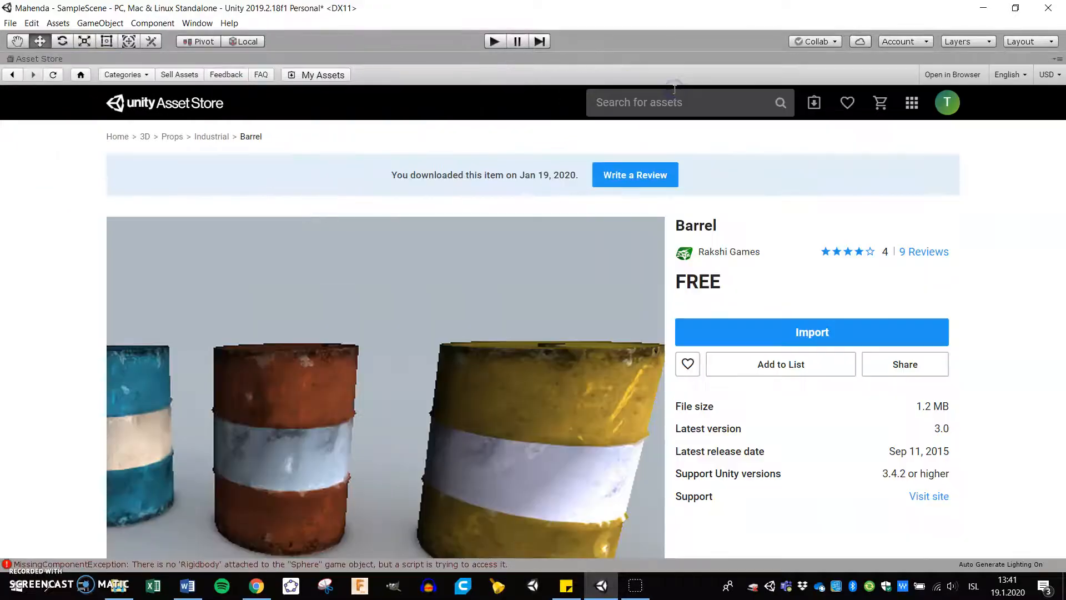
# - Review the category filters on the store's home page with 3D and Audio collapsed, and restore the normal editor layout
pyautogui.click(80, 74)
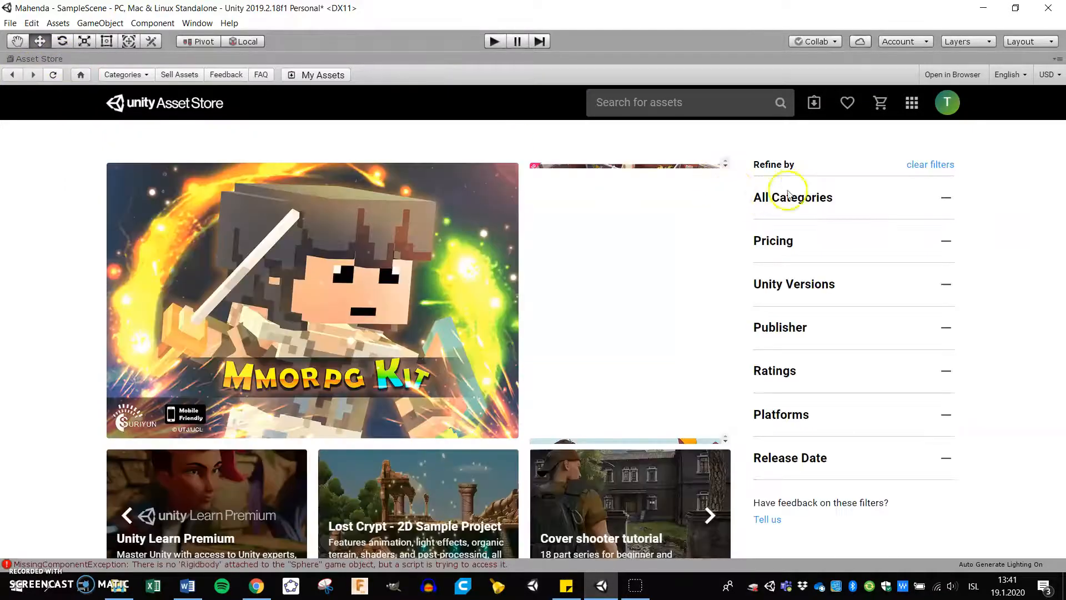
pyautogui.click(777, 200)
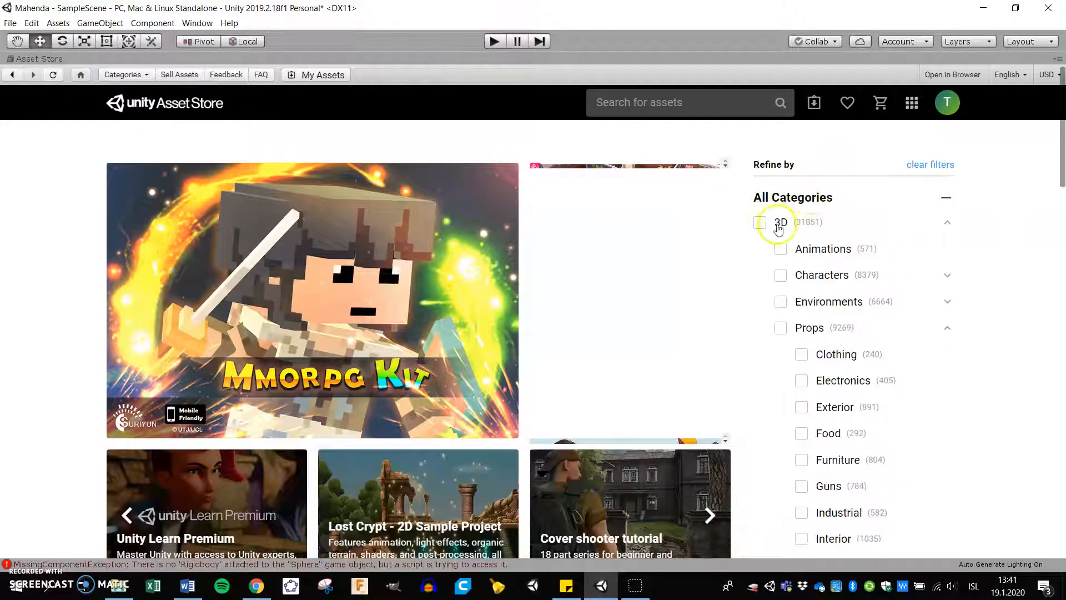
pyautogui.click(947, 222)
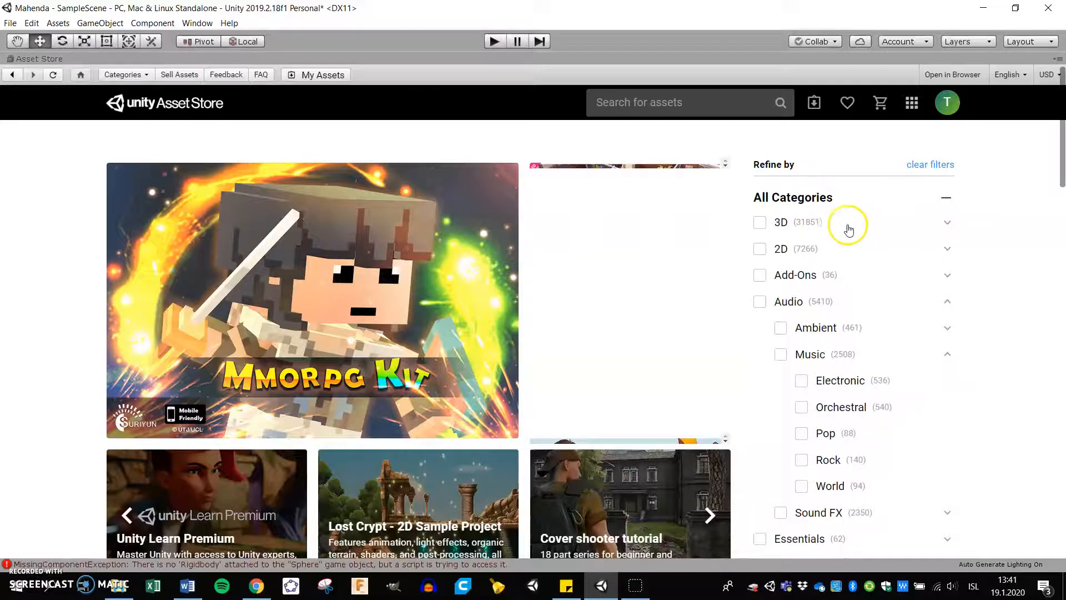
pyautogui.click(944, 303)
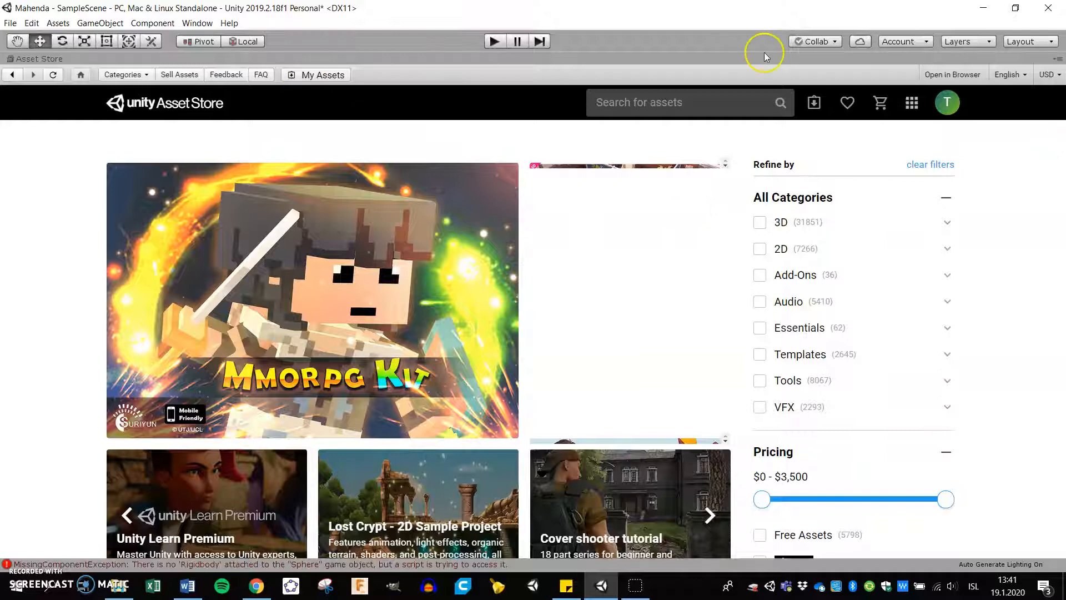
pyautogui.click(1057, 59)
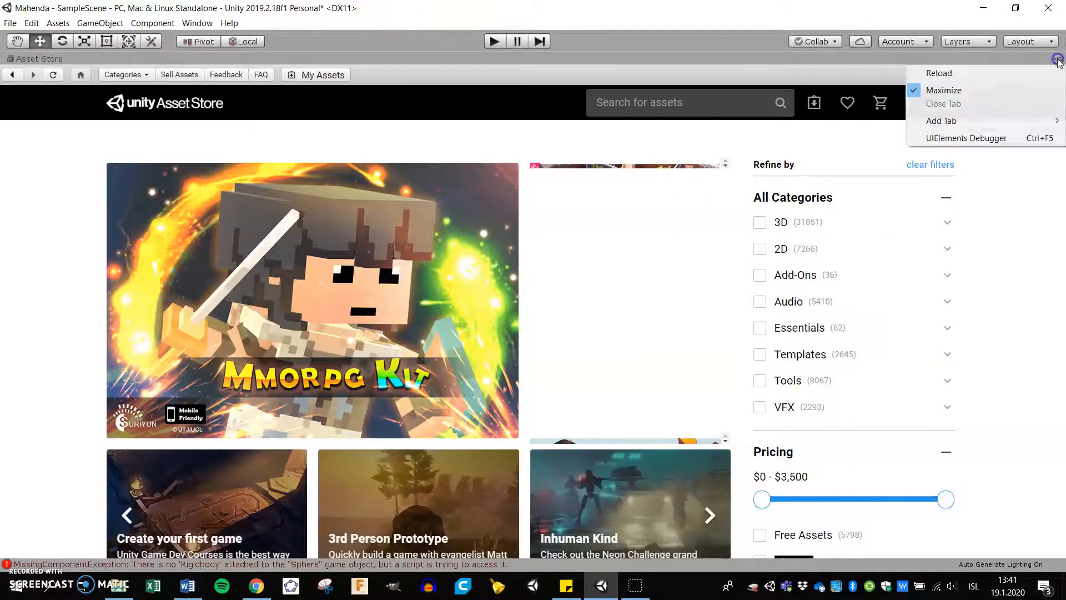
pyautogui.click(1037, 91)
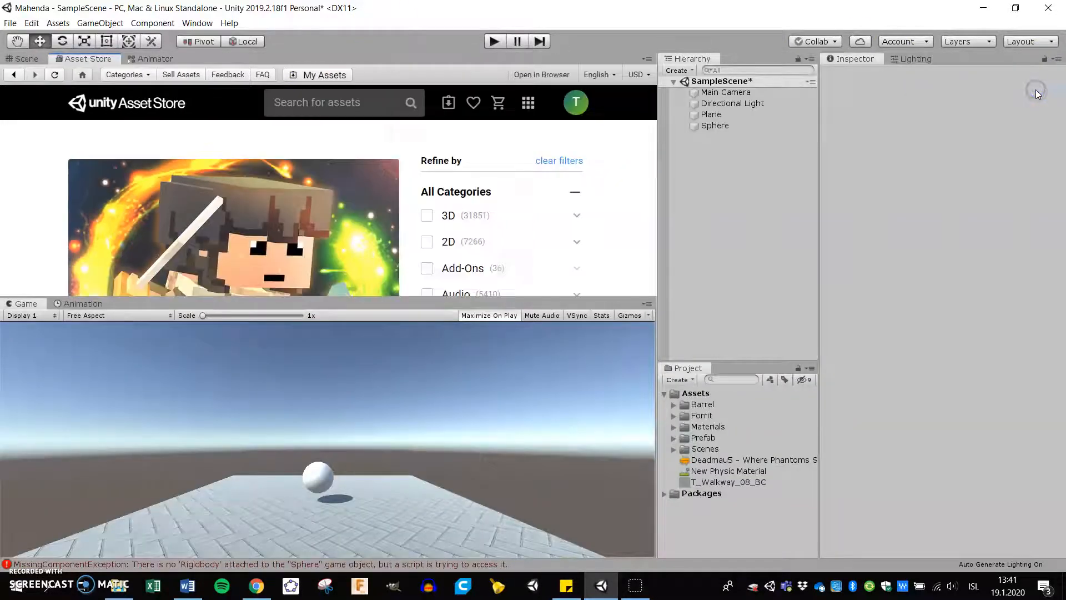
# - Return to the scene and place the prefab from the Barrel folder on the plane beside the sphere, at about X -0.4, Z -2.8
pyautogui.click(29, 59)
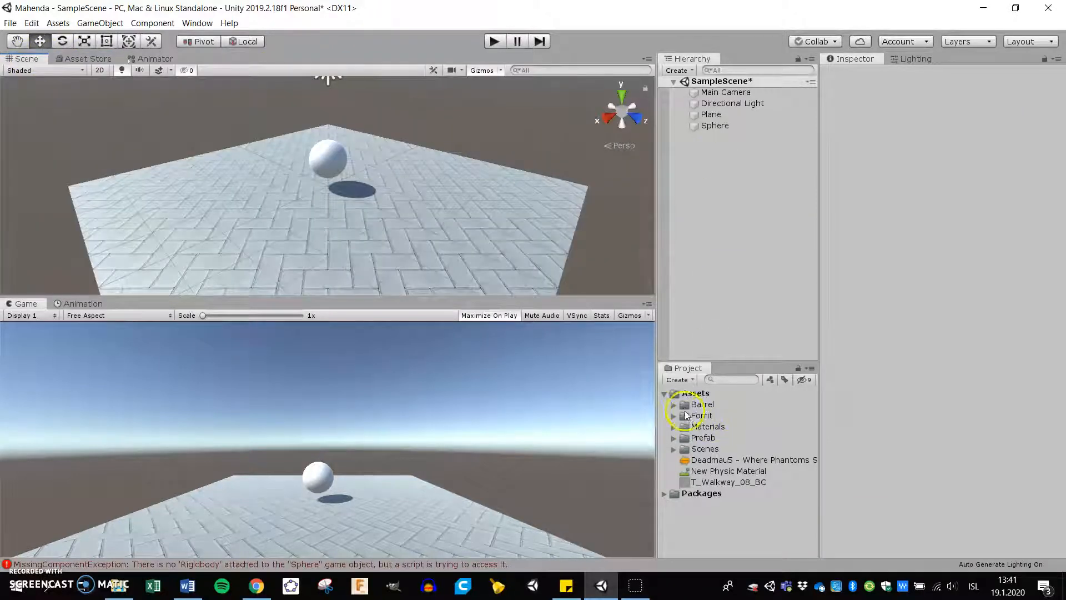
pyautogui.click(680, 405)
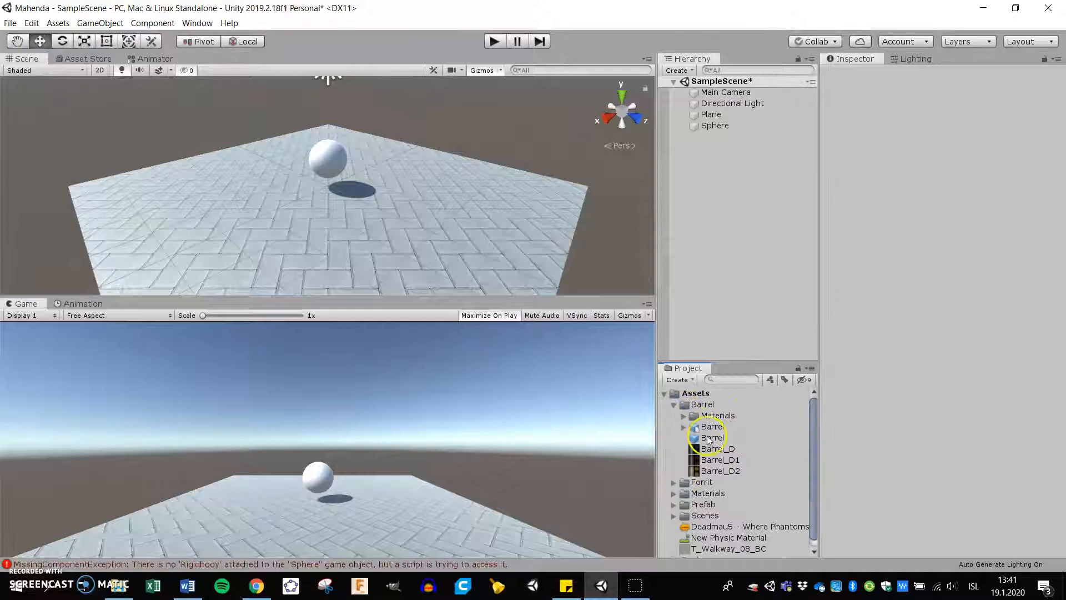
pyautogui.moveTo(708, 440); pyautogui.dragTo(282, 162)
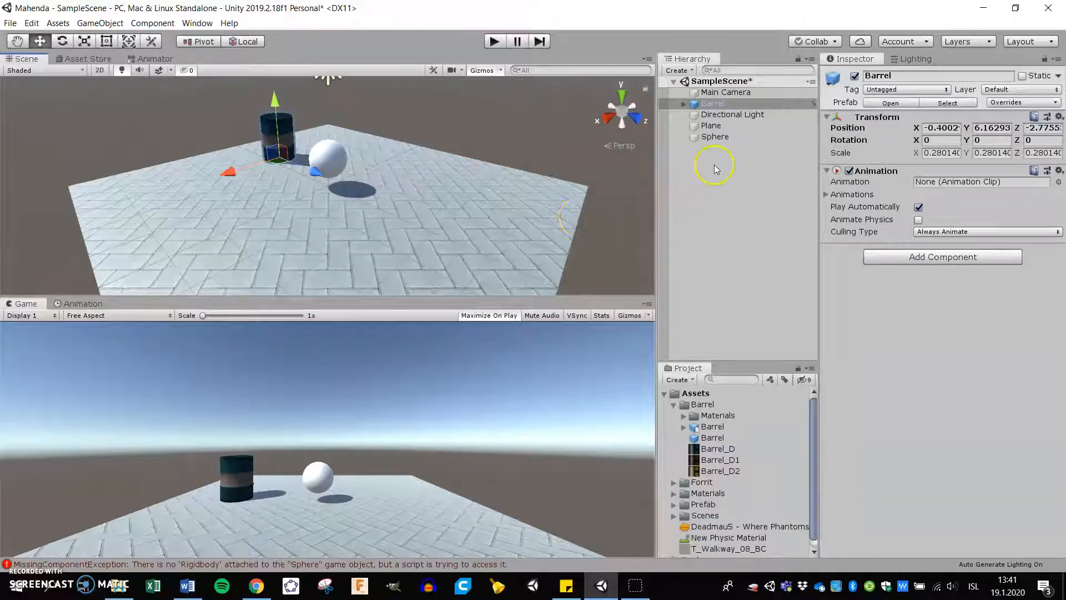
# - Add a Rigidbody component to the sphere and deselect it
pyautogui.click(716, 137)
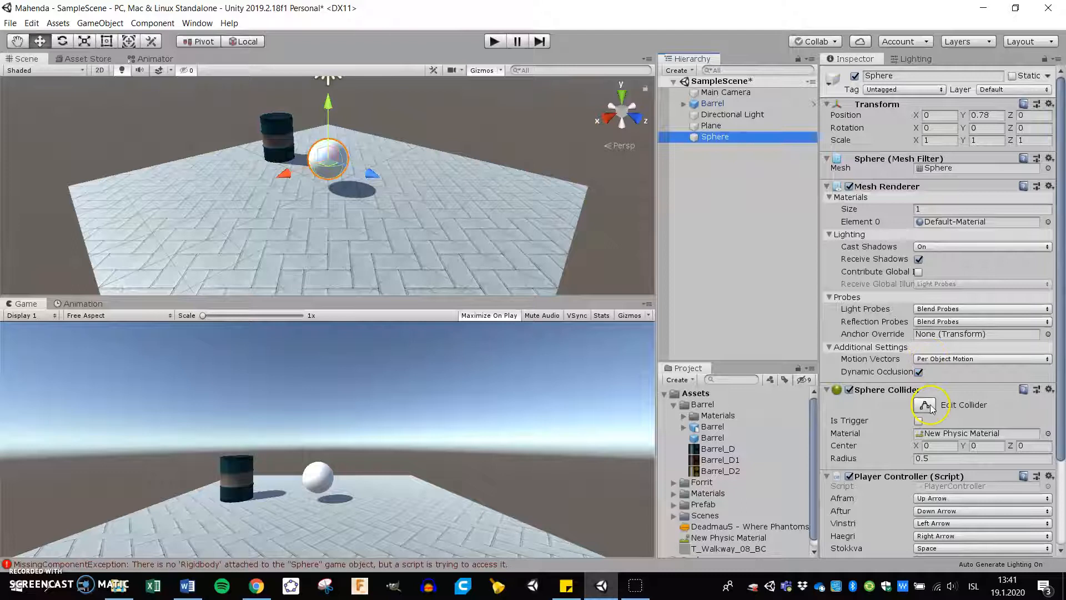
pyautogui.scroll(-3, 935, 409)
pyautogui.click(922, 541)
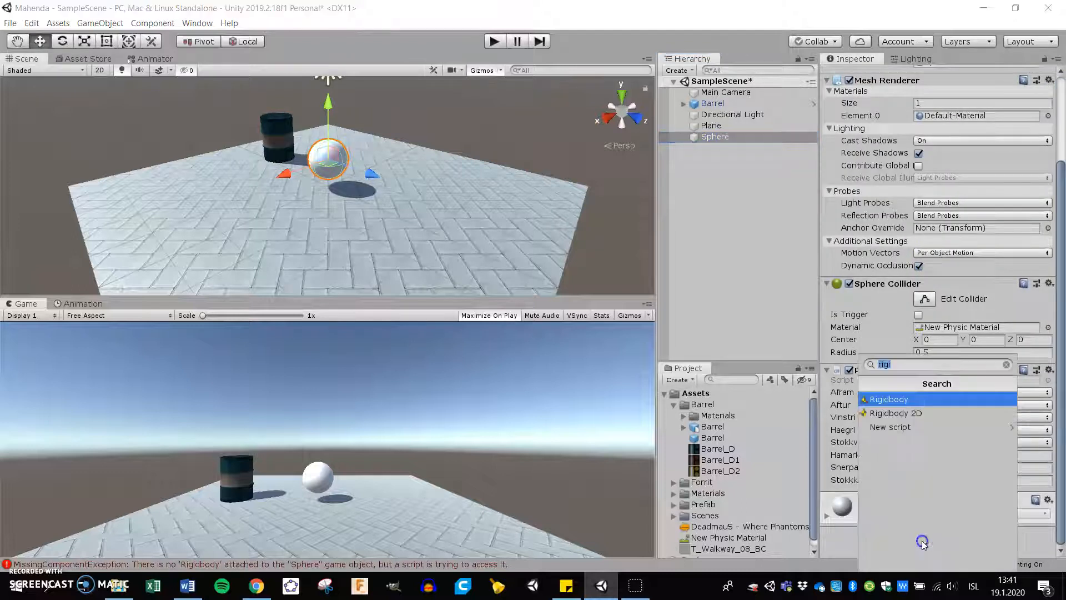
pyautogui.click(926, 399)
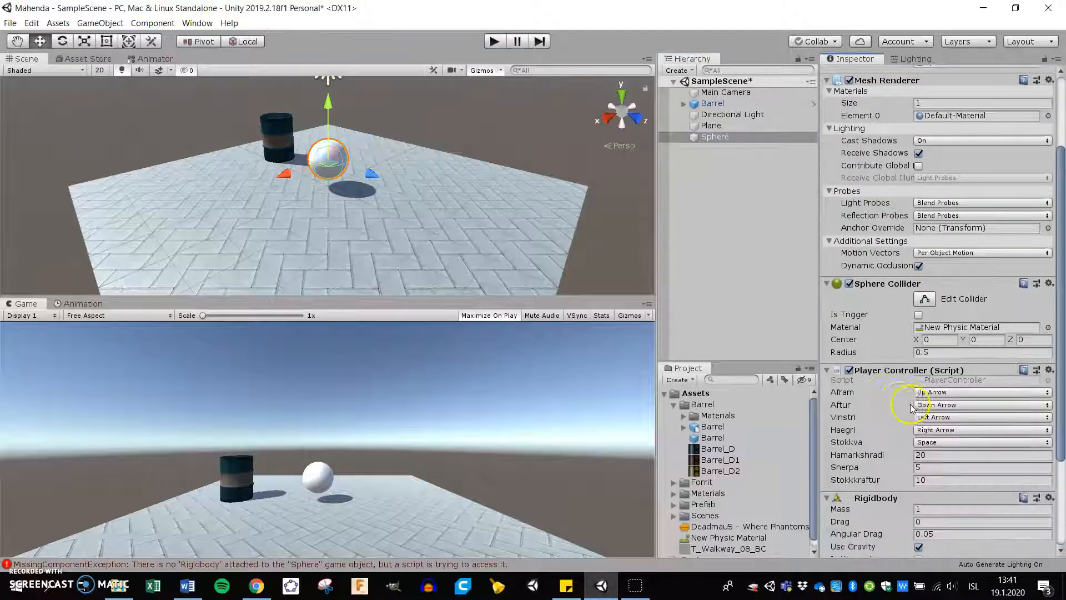
pyautogui.click(727, 257)
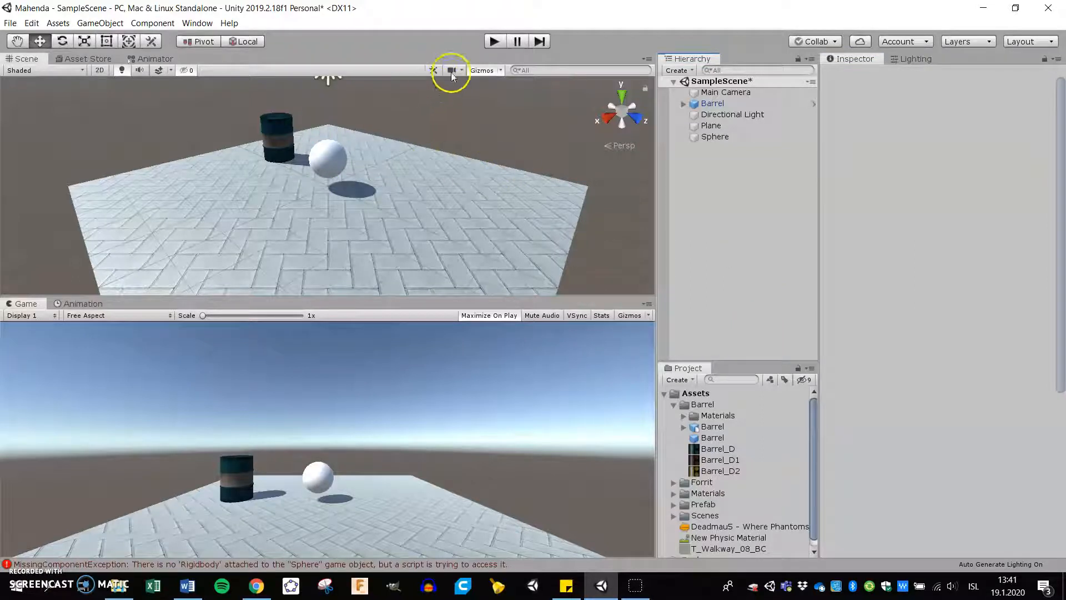
# - Play the scene, roll the sphere around and into the barrel to test for collision, and stop the game
pyautogui.click(493, 42)
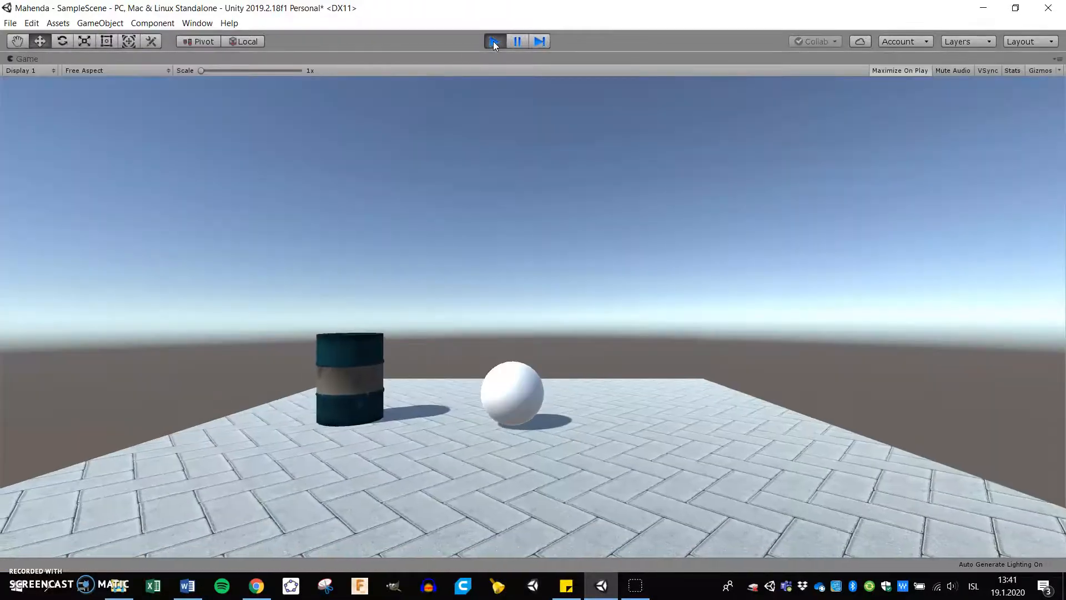
pyautogui.press('Left')
pyautogui.press('Up')
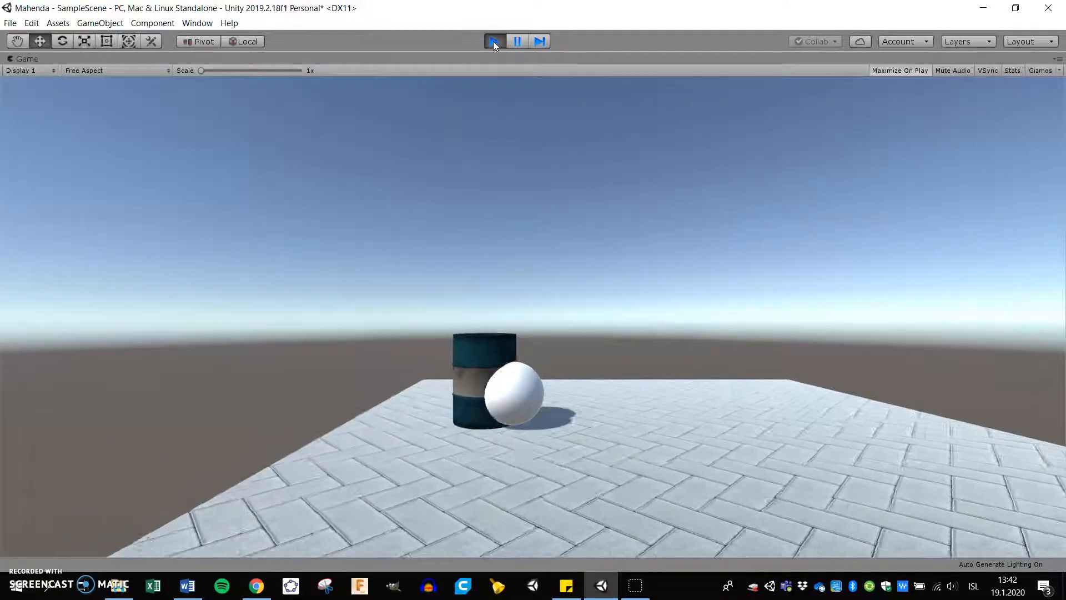
pyautogui.press('Down')
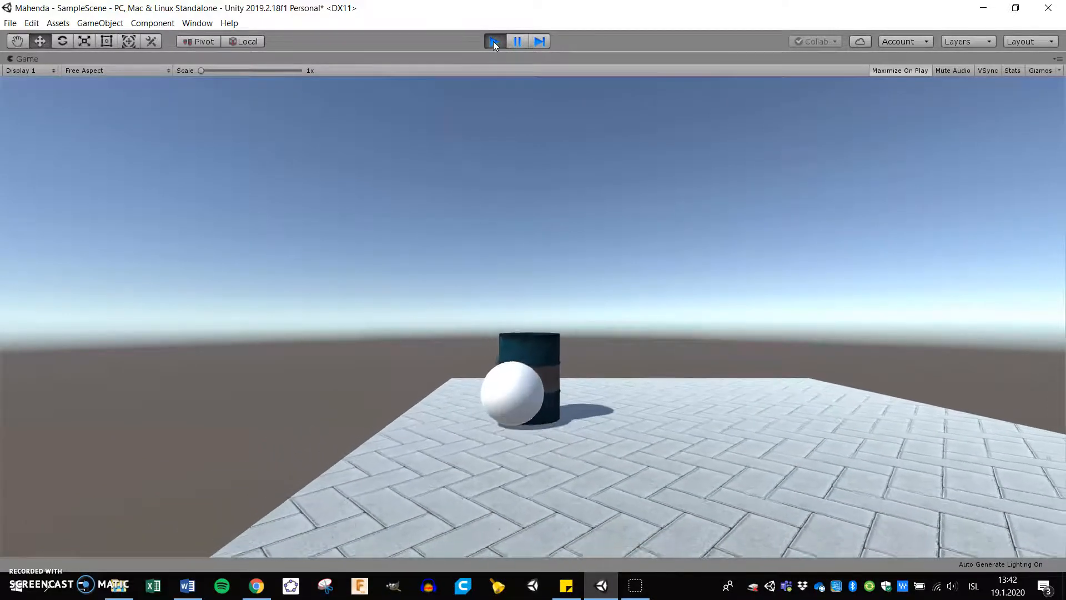
pyautogui.press('Right')
pyautogui.press('Left')
pyautogui.press('Right')
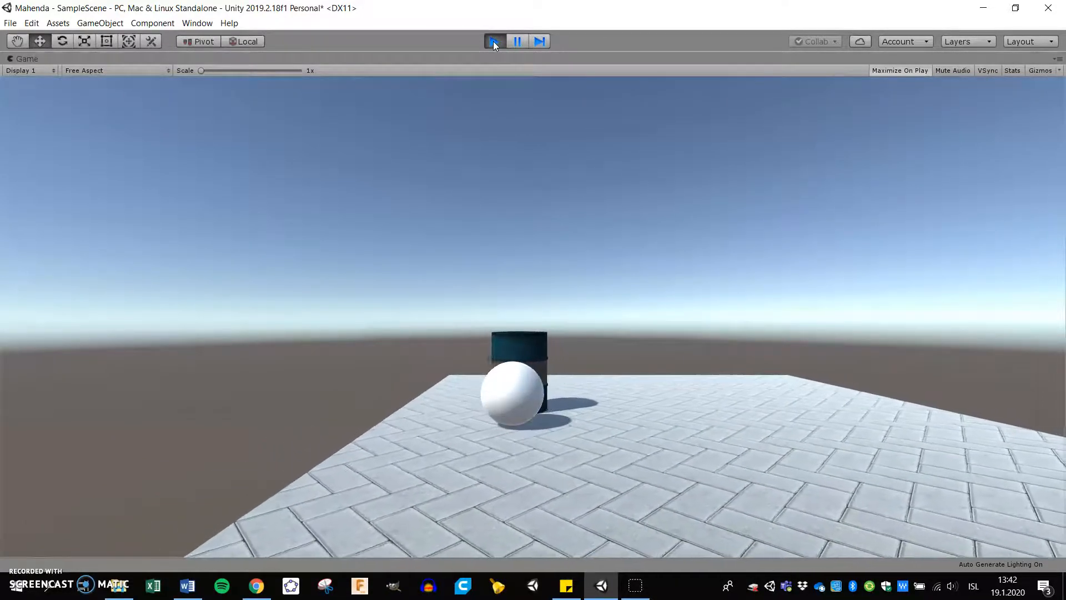
pyautogui.press('Up')
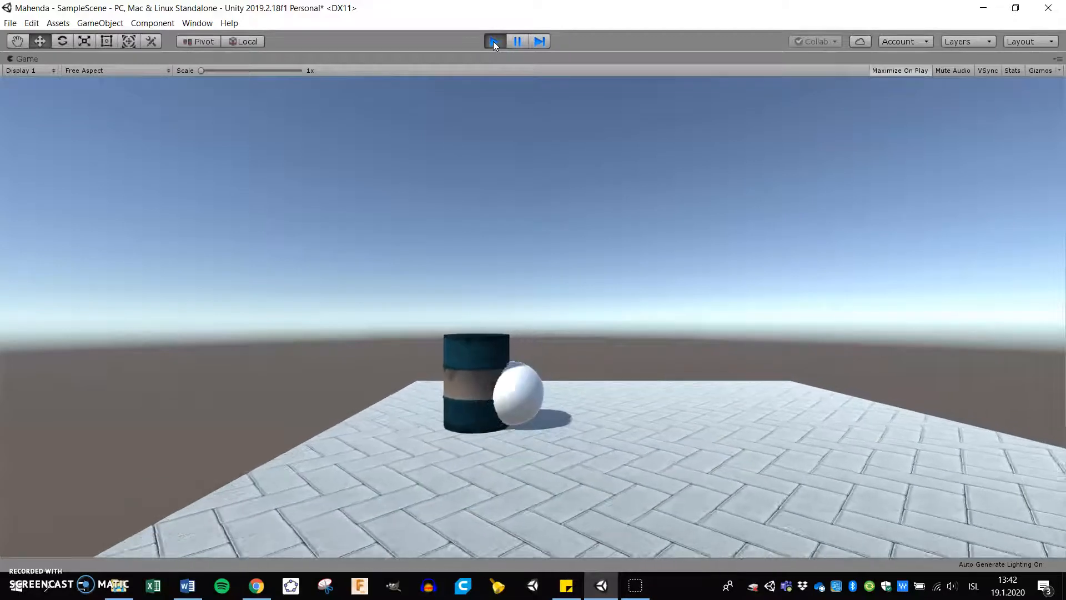
pyautogui.press('Down')
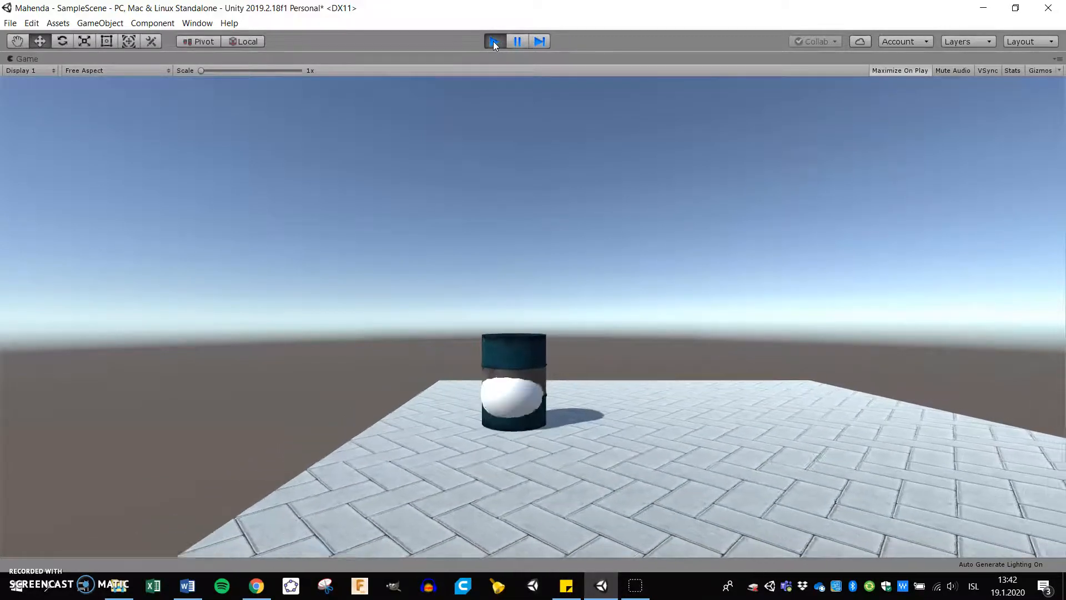
pyautogui.press('Right')
pyautogui.click(493, 41)
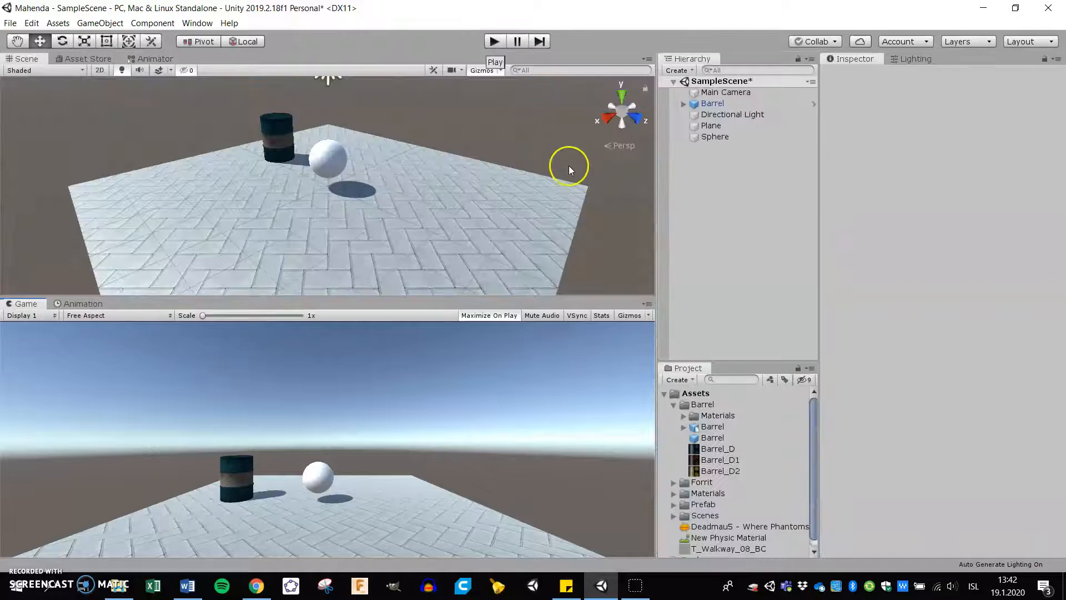
# - Add a Box Collider from the Physics components to the barrel
pyautogui.click(716, 105)
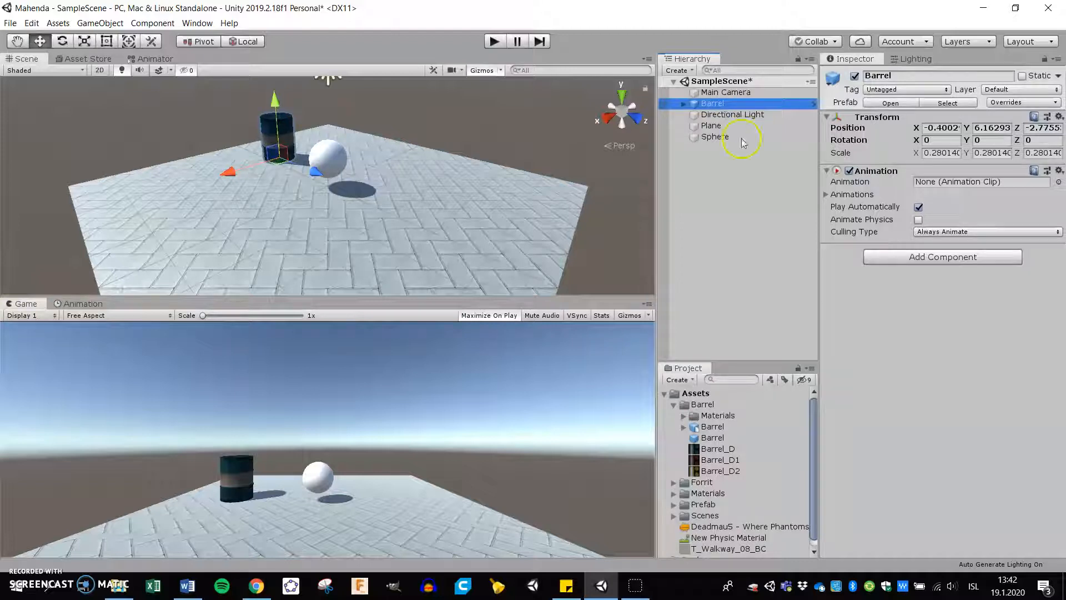
pyautogui.click(929, 259)
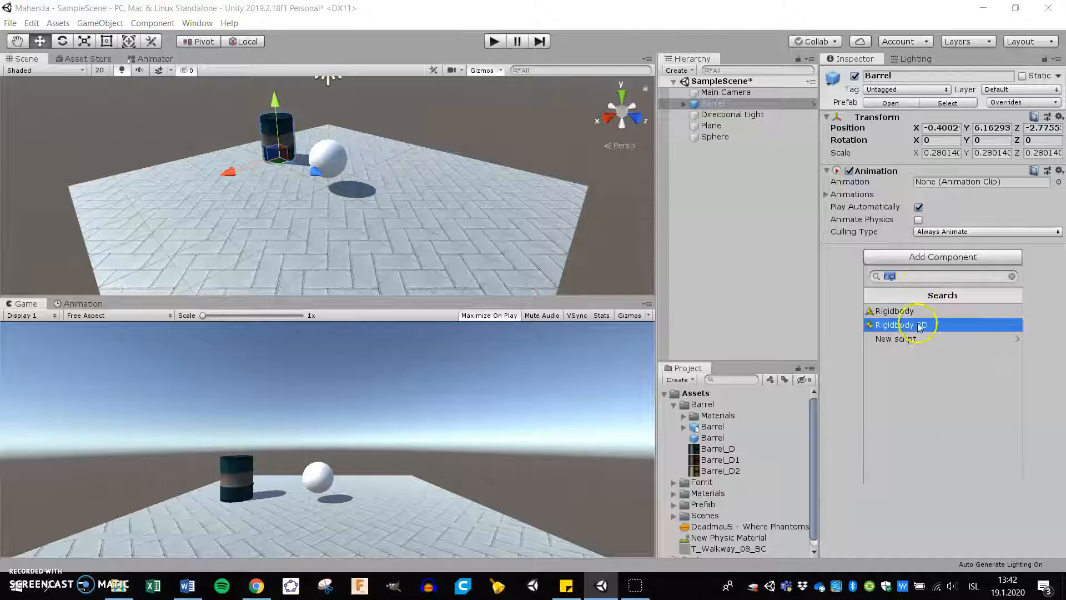
pyautogui.press('BackSpace')
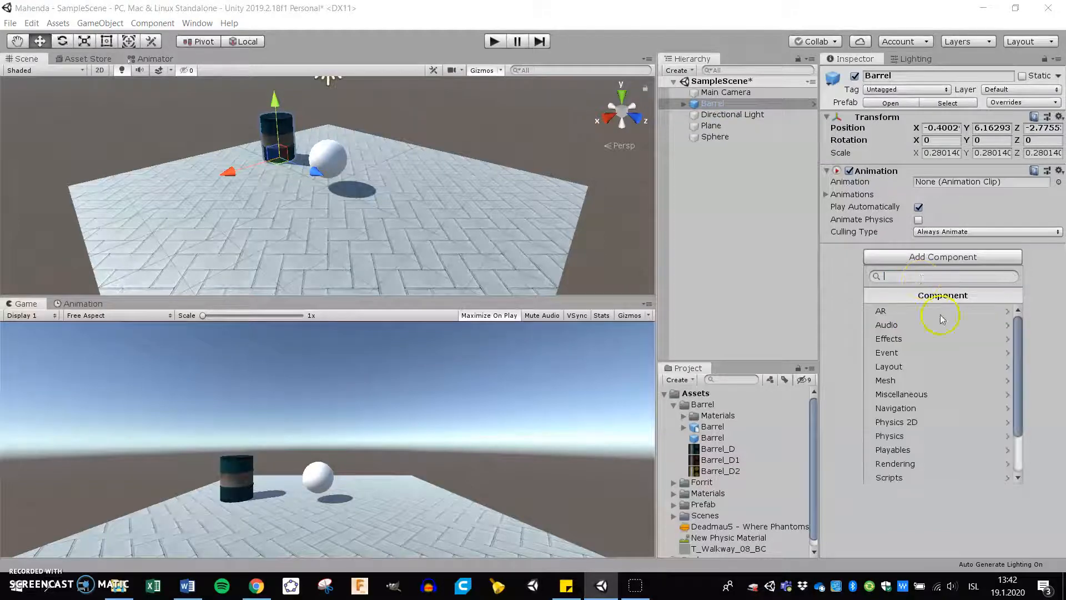
pyautogui.click(902, 436)
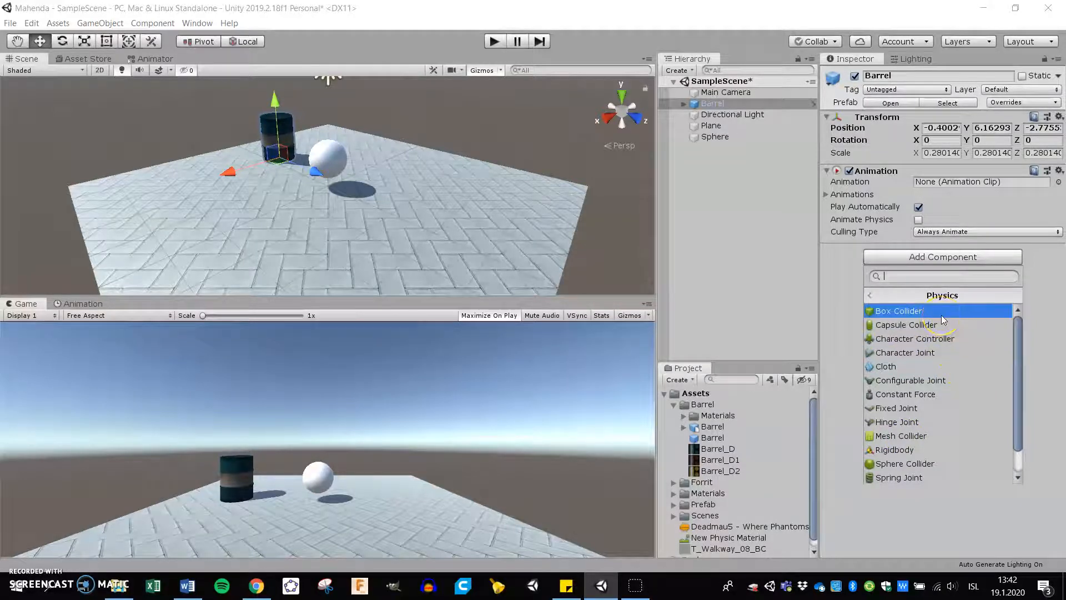
pyautogui.moveTo(1018, 351)
pyautogui.mouseDown()
pyautogui.moveTo(1019, 382)
pyautogui.moveTo(1028, 334)
pyautogui.mouseUp()
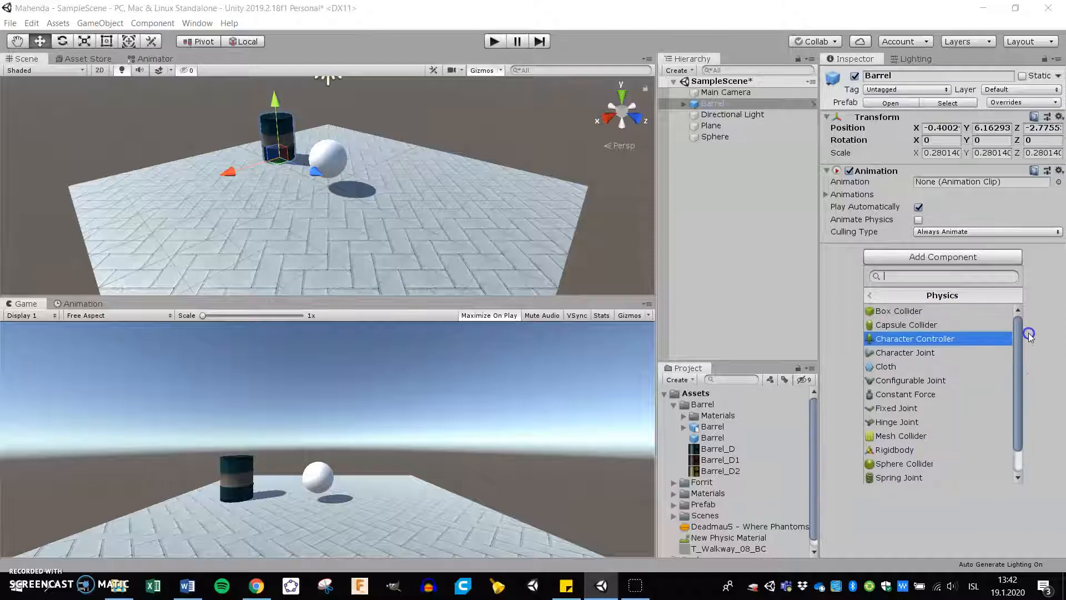
pyautogui.click(898, 312)
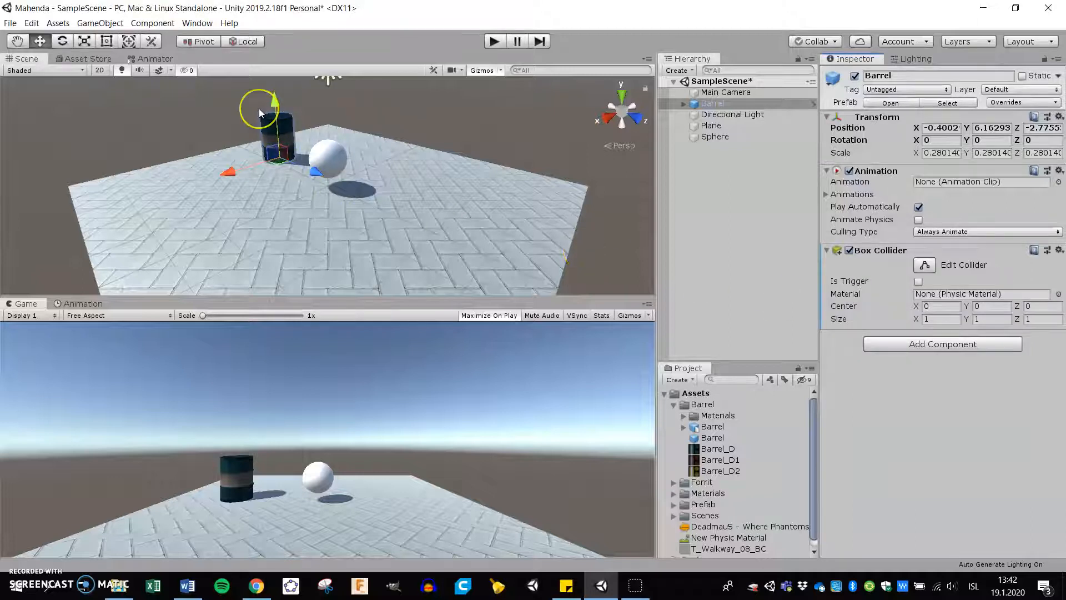
# - Set the barrel's box collider center Y to 2.38 and its size to X 4.07, Y 3.66, Z 3.39
pyautogui.press('f')
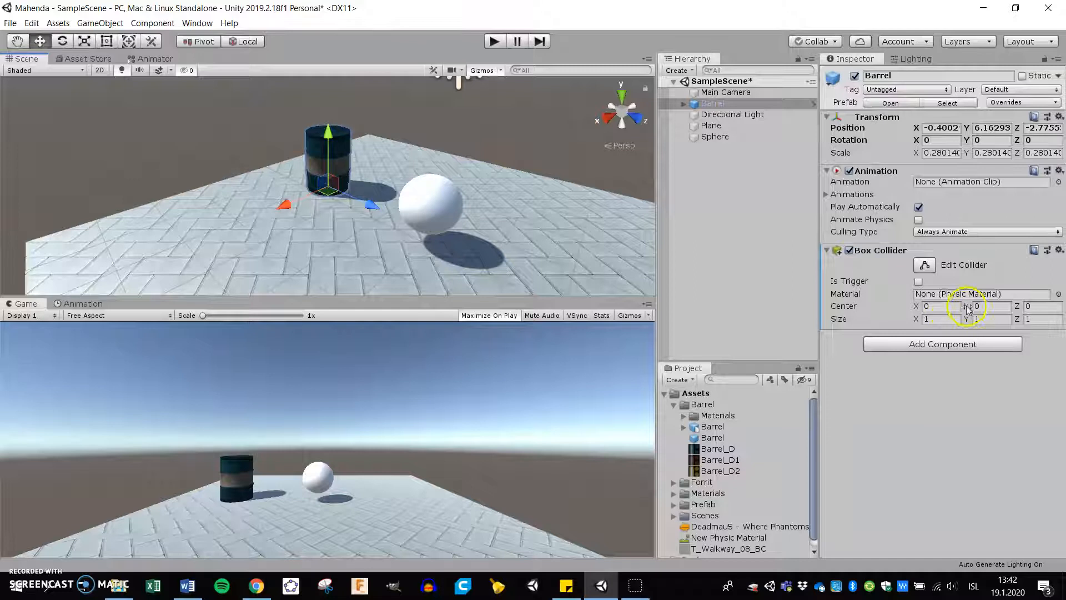
pyautogui.moveTo(965, 306); pyautogui.dragTo(1021, 309)
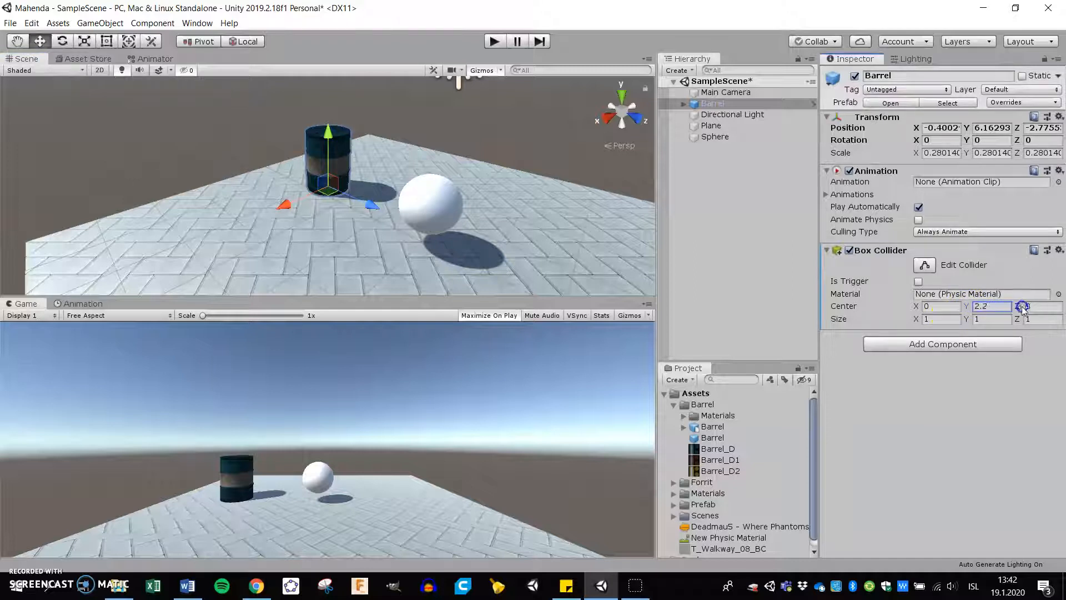
pyautogui.click(636, 121)
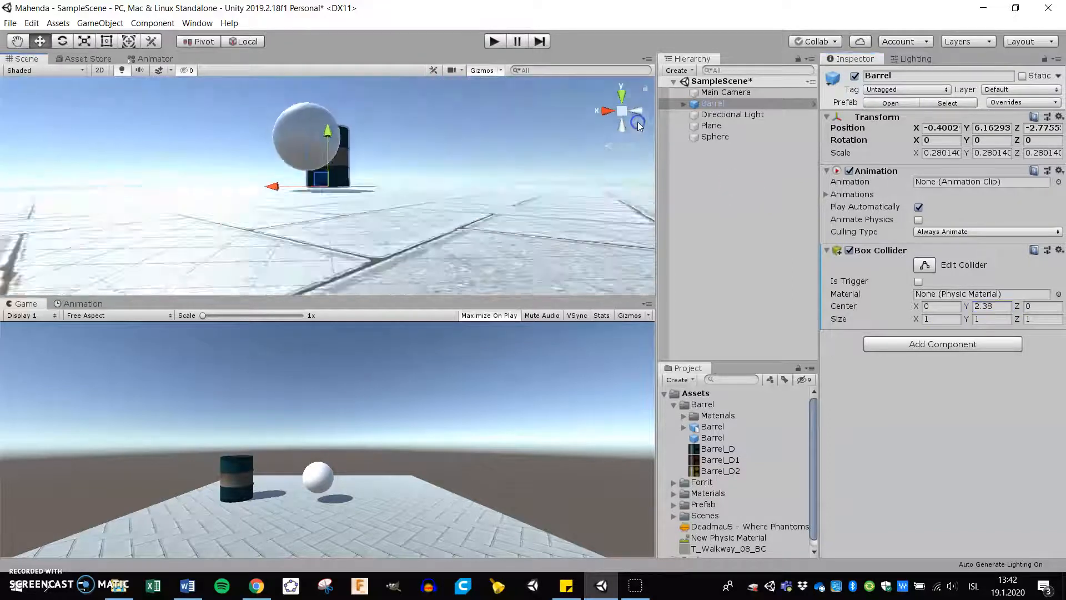
pyautogui.click(609, 110)
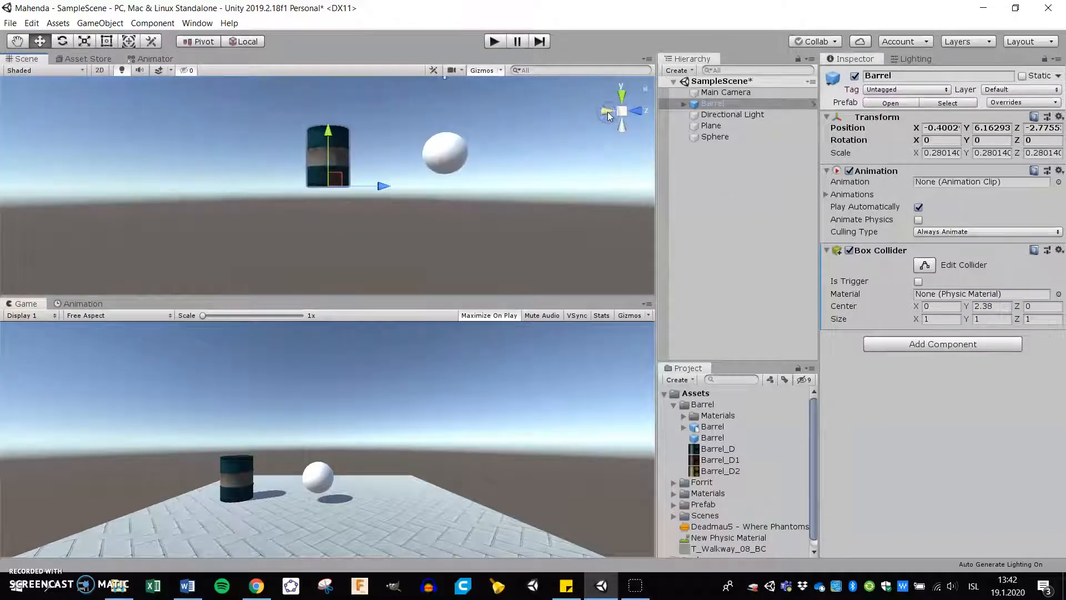
pyautogui.scroll(3, 358, 129)
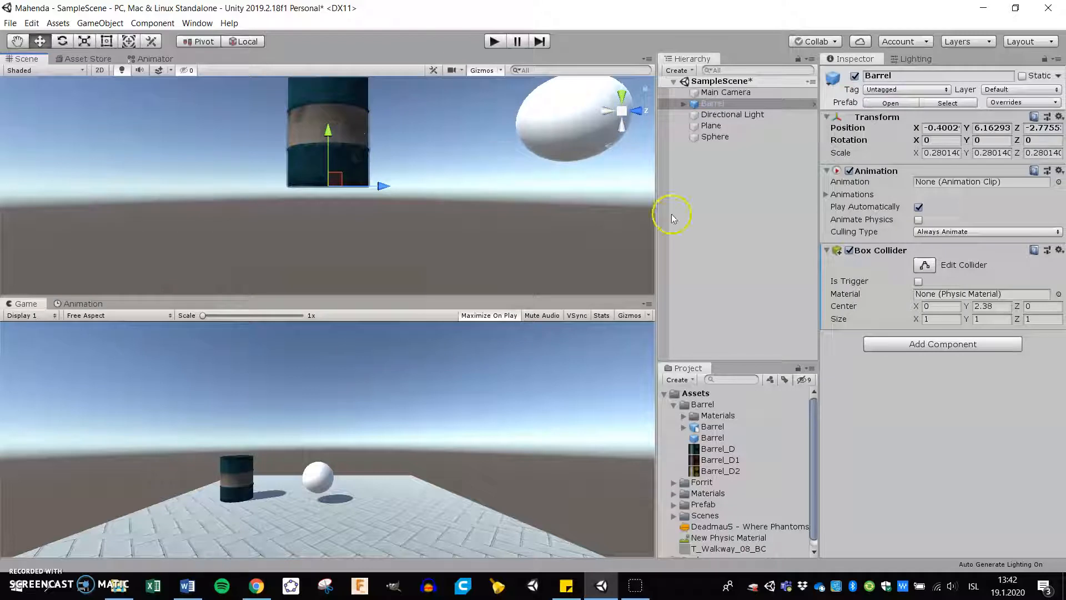
pyautogui.moveTo(967, 320); pyautogui.dragTo(1022, 329)
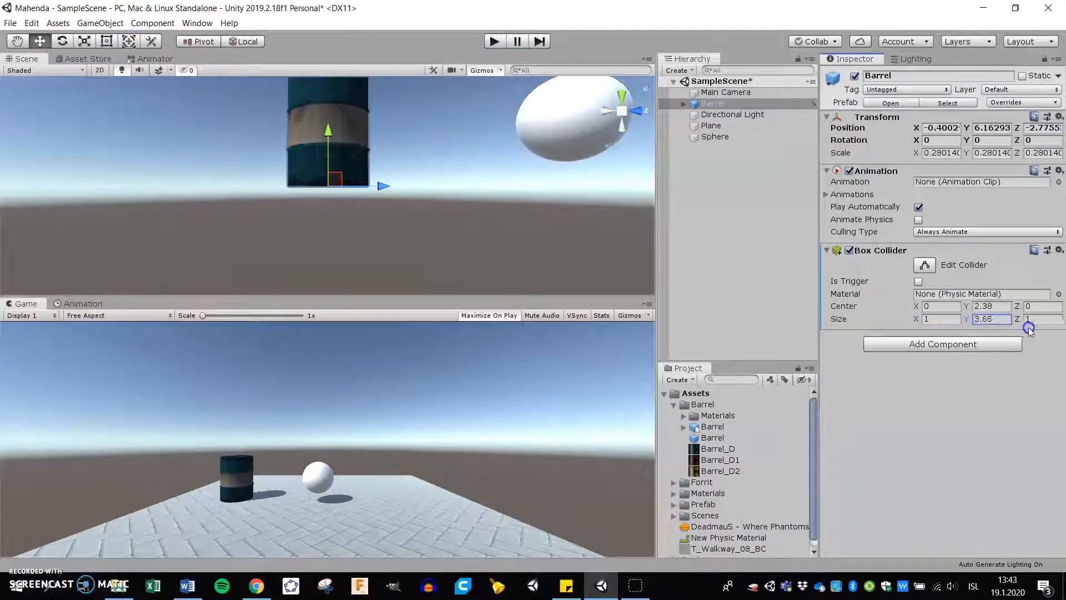
pyautogui.click(922, 321)
pyautogui.moveTo(916, 322); pyautogui.dragTo(24, 320)
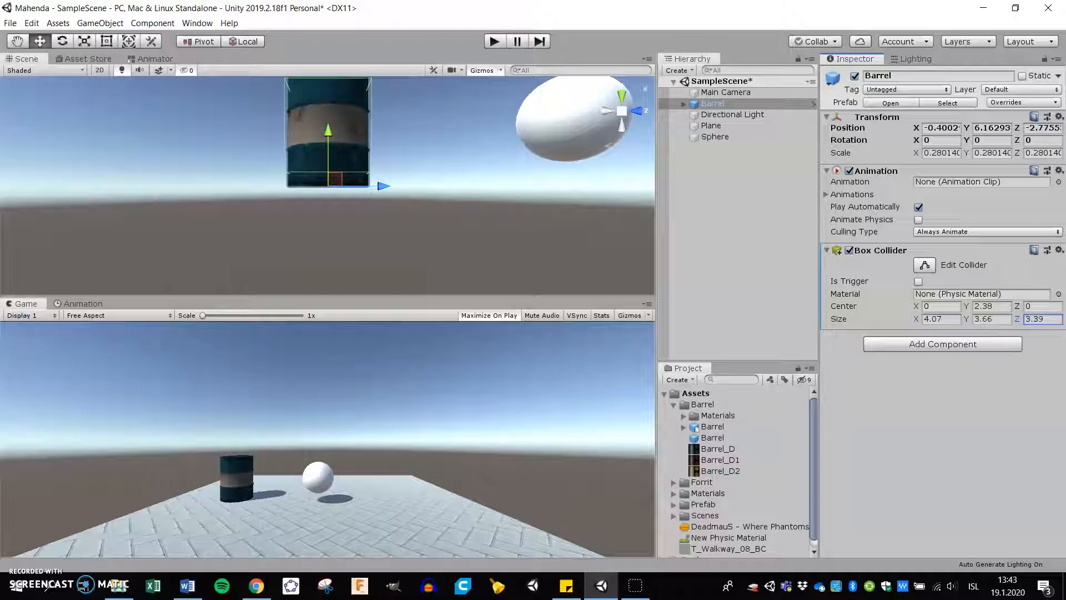
pyautogui.keyDown('alt'); pyautogui.moveTo(222, 91); pyautogui.dragTo(181, 120); pyautogui.keyUp('alt')
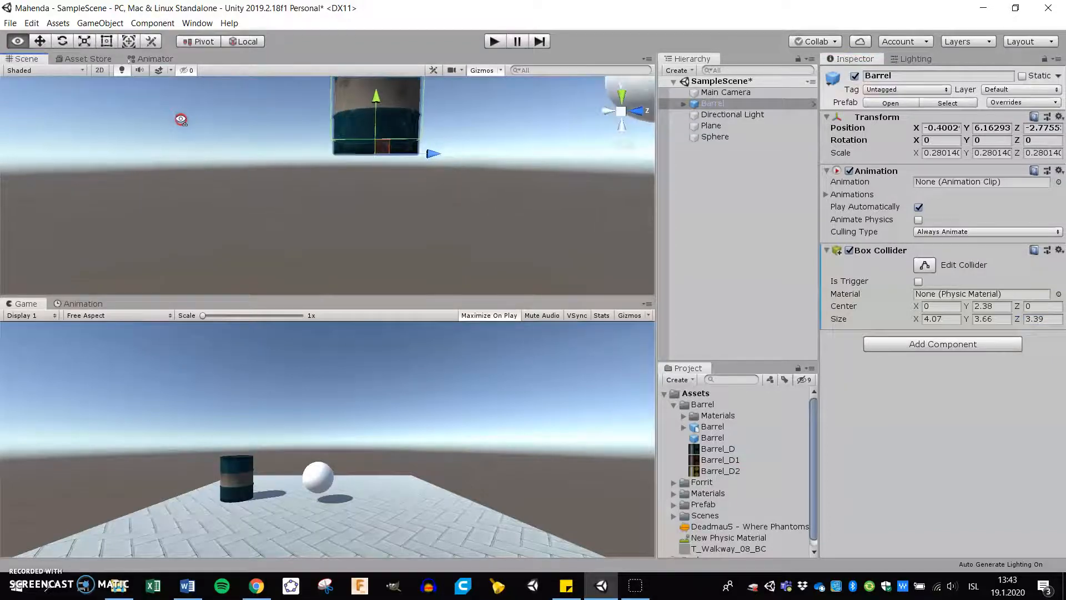
pyautogui.moveTo(400, 95); pyautogui.dragTo(357, 127, button='right')
pyautogui.press('f')
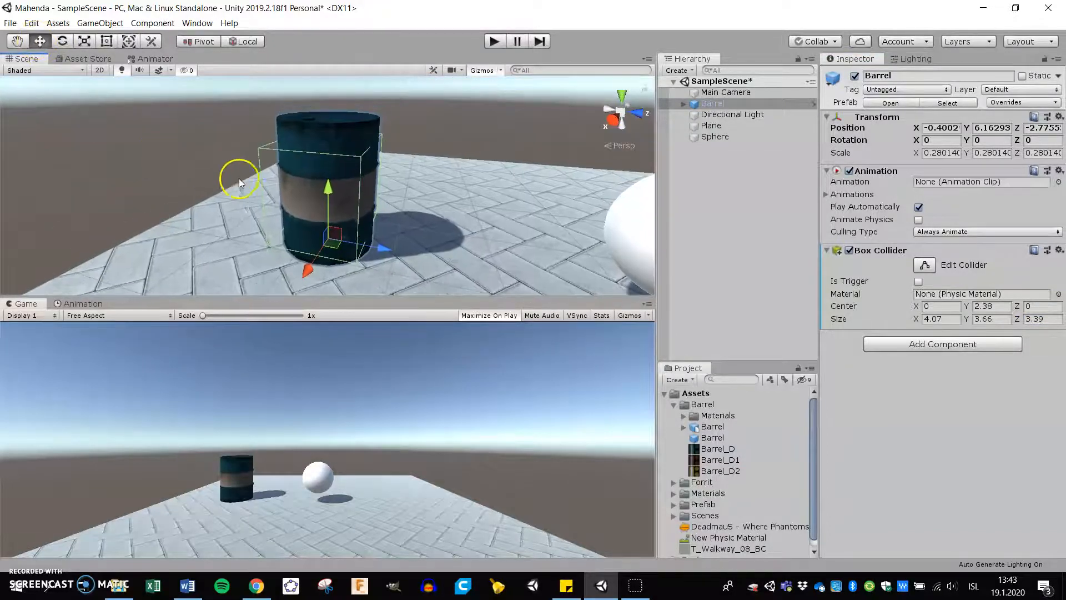
# - Play the scene again, steer the sphere against the barrel to test its box collider, and stop the game
pyautogui.click(495, 42)
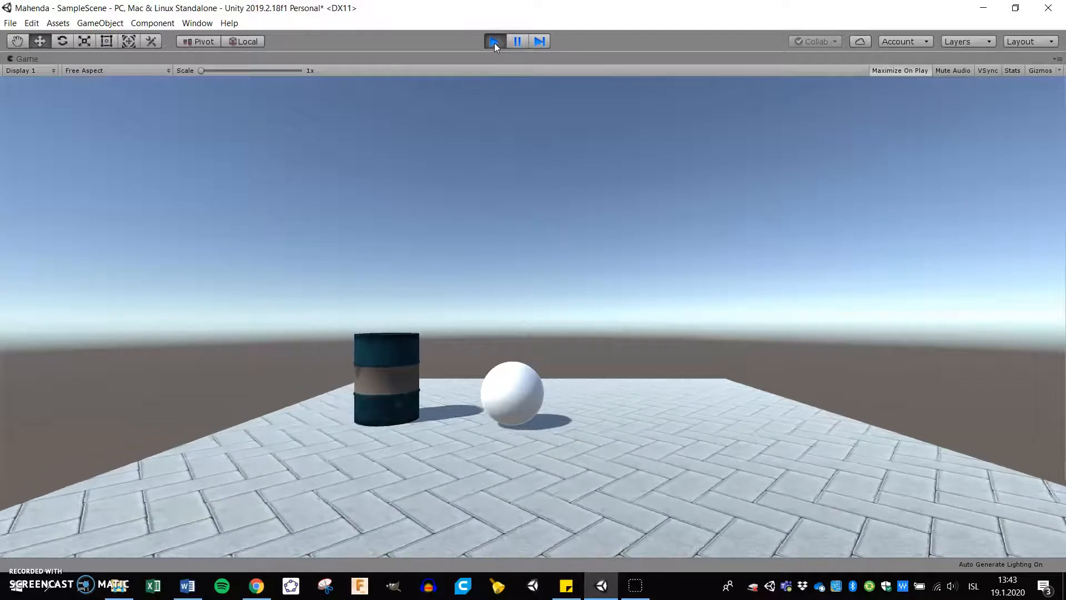
pyautogui.press('Left')
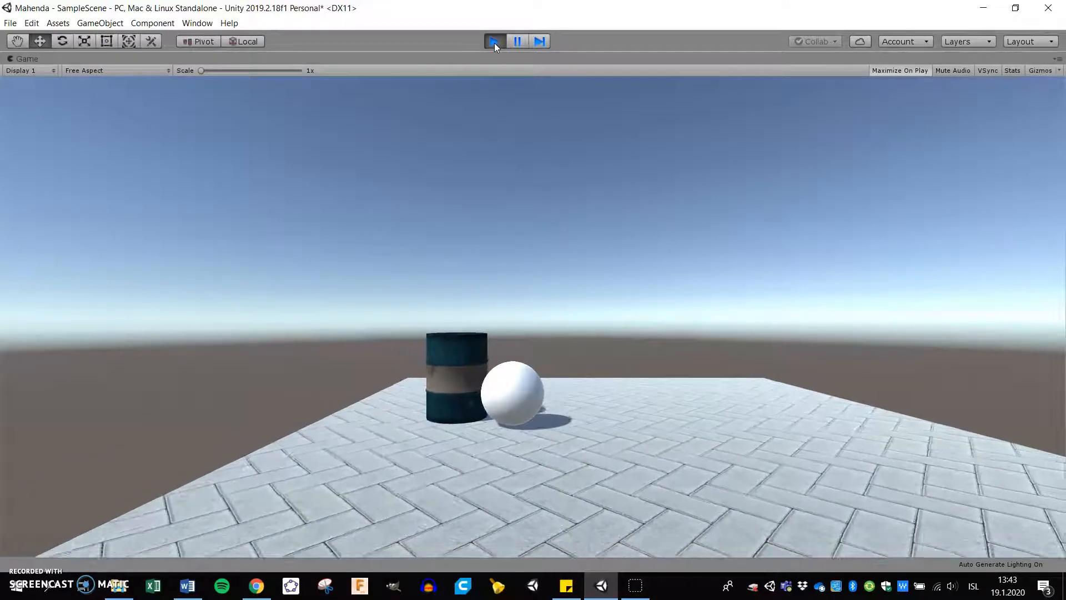
pyautogui.press('Right')
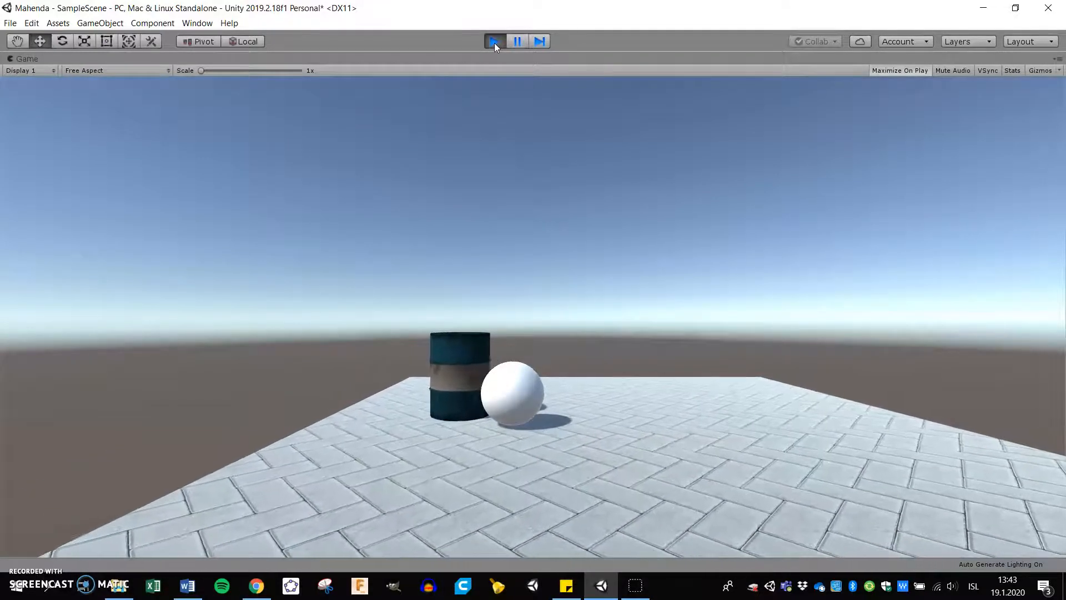
pyautogui.press('Up')
pyautogui.press('Left')
pyautogui.press('Right')
pyautogui.press('Left')
pyautogui.press('Right')
pyautogui.press('Left')
pyautogui.press('Right')
pyautogui.press('Left')
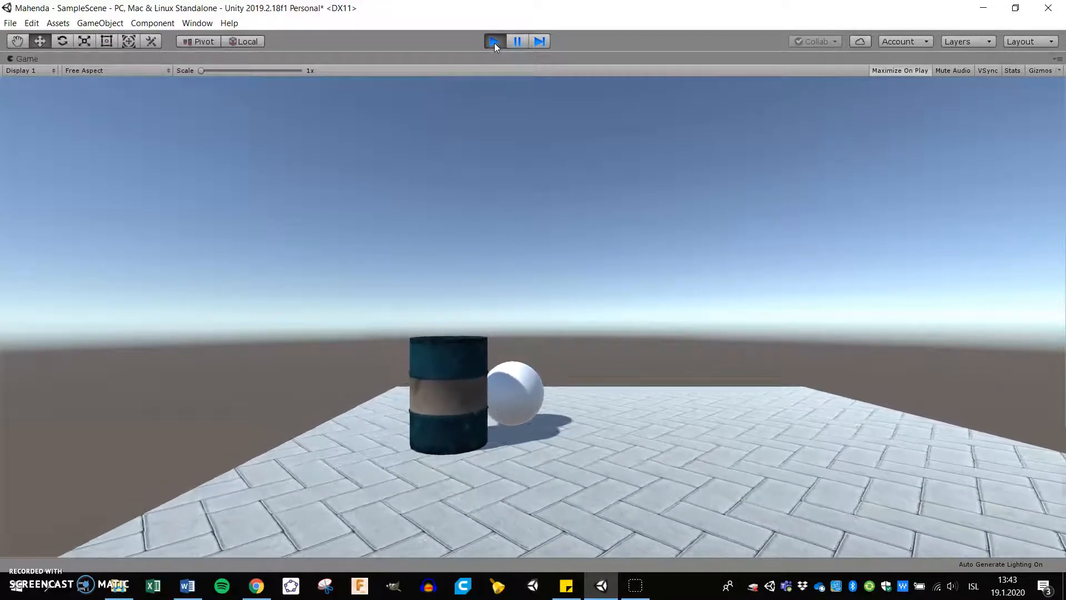
pyautogui.click(494, 43)
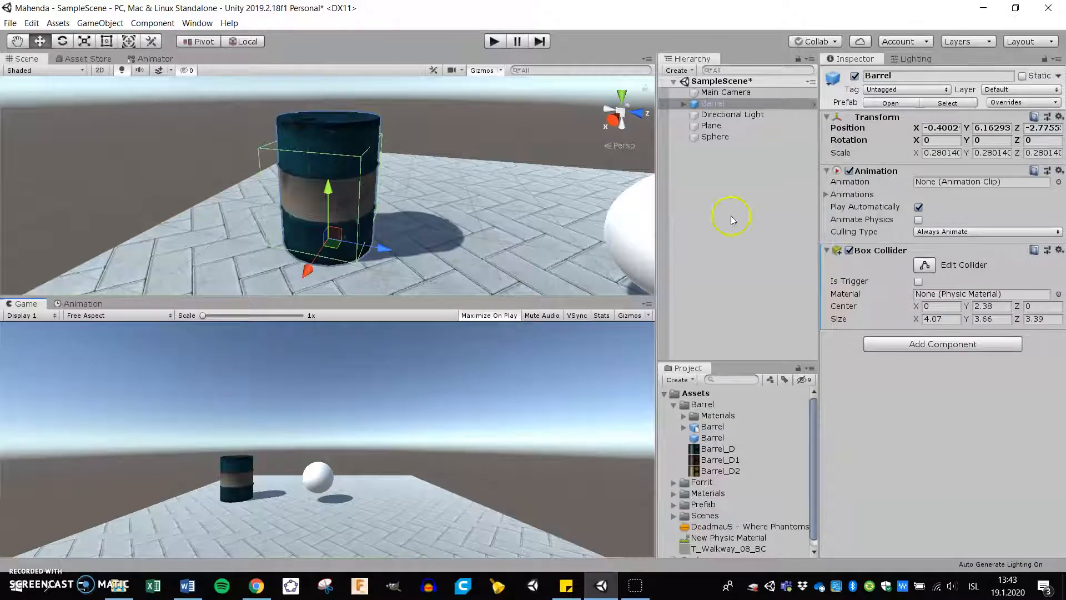
# - Edit the barrel's collider in the scene, raising its height to about 4.04 and narrowing its Z size to about 2.97
pyautogui.click(924, 267)
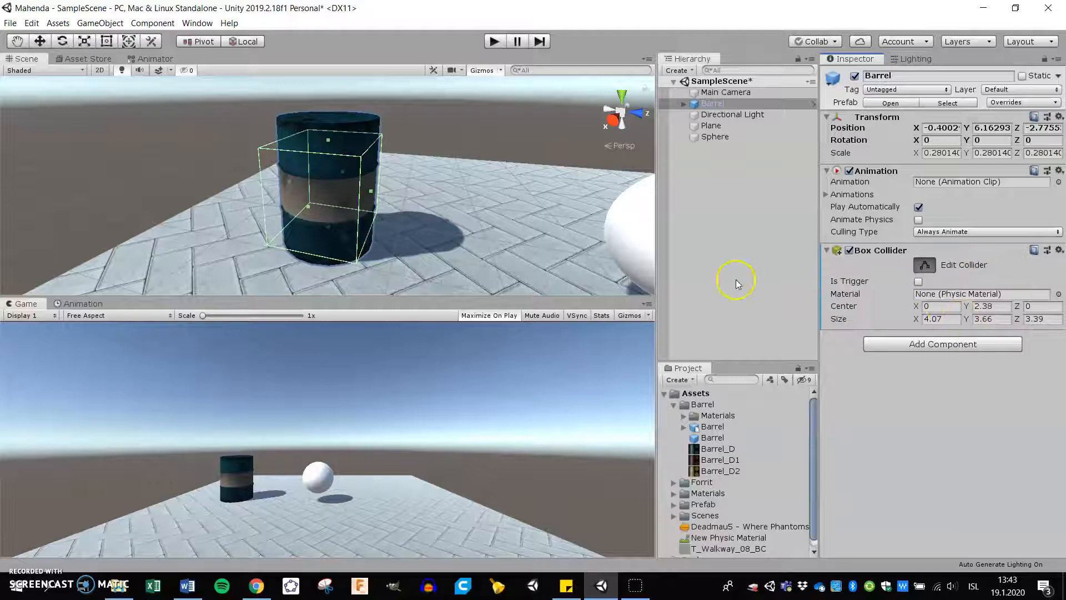
pyautogui.moveTo(291, 182)
pyautogui.mouseDown()
pyautogui.moveTo(305, 182)
pyautogui.moveTo(290, 182)
pyautogui.mouseUp()
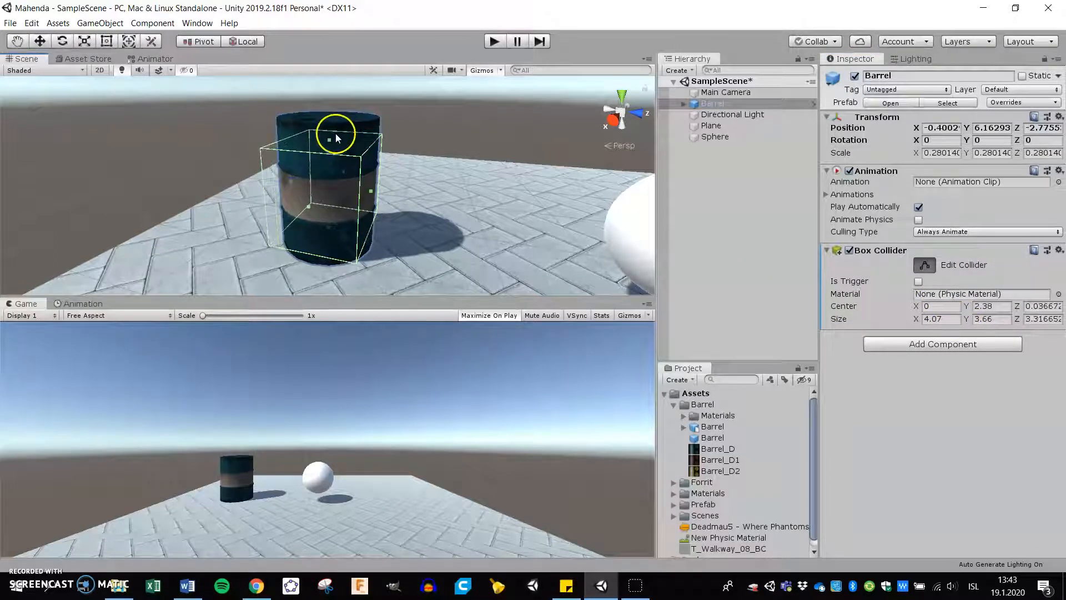
pyautogui.moveTo(330, 140); pyautogui.dragTo(330, 130)
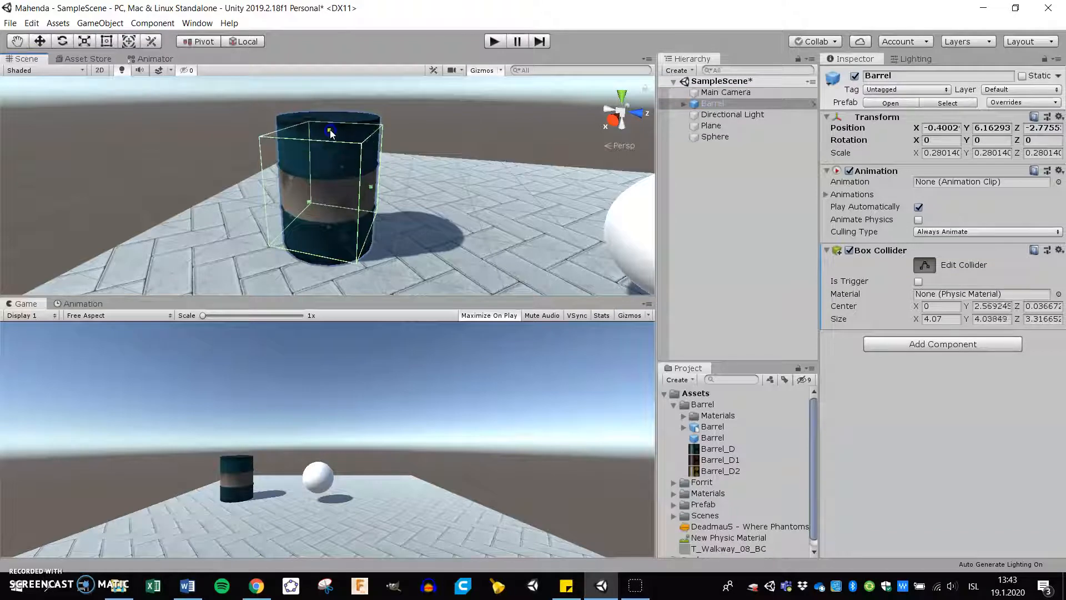
pyautogui.moveTo(370, 185); pyautogui.dragTo(361, 186)
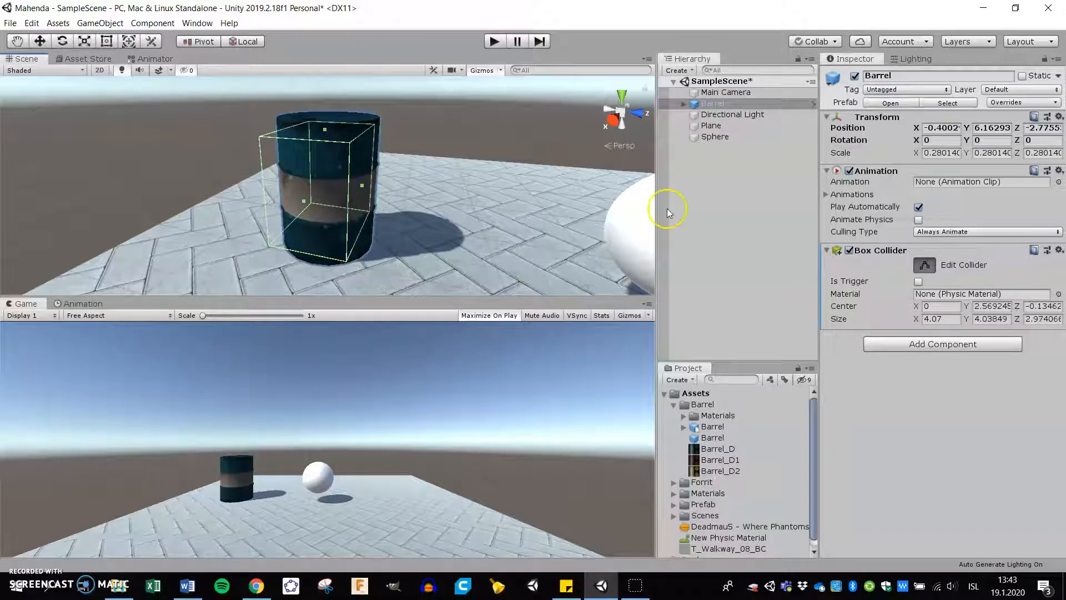
# - Finish editing the barrel's collider and save the barrel as an original prefab in the Prefab folder
pyautogui.click(925, 265)
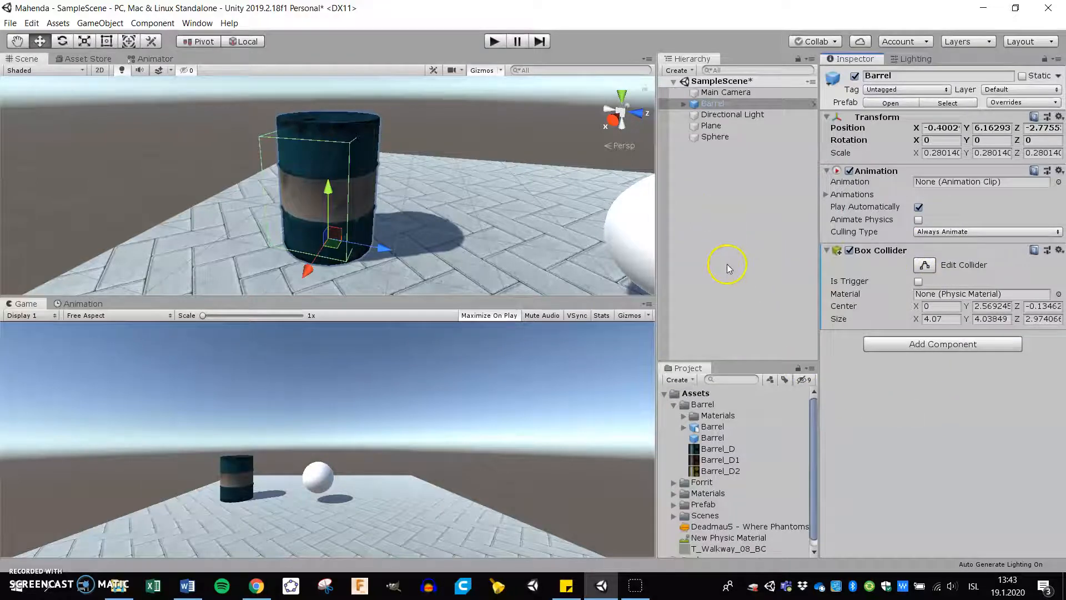
pyautogui.click(673, 405)
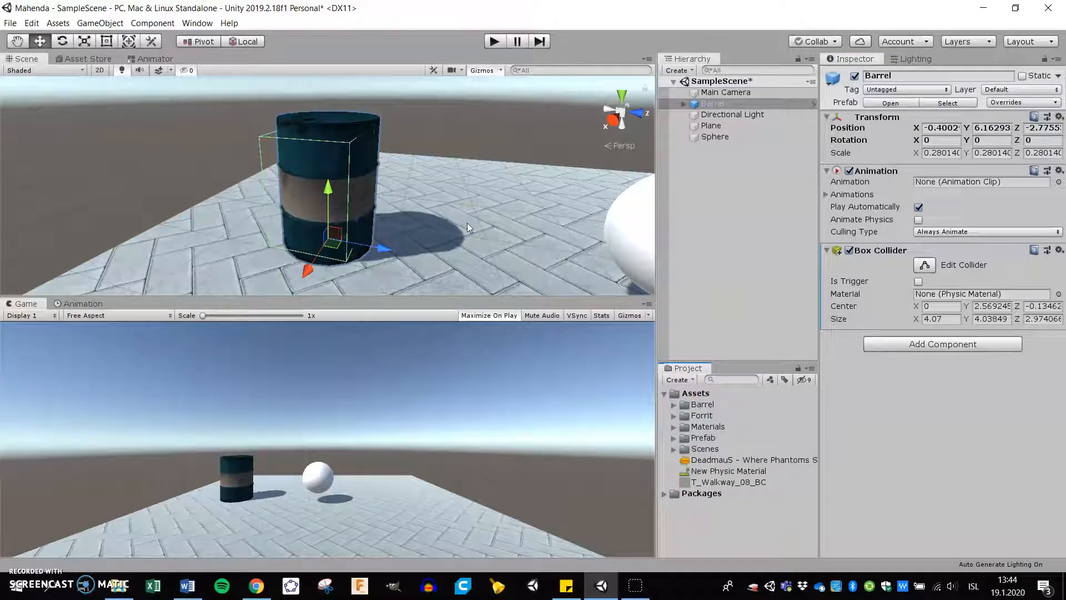
pyautogui.scroll(-5, 467, 222)
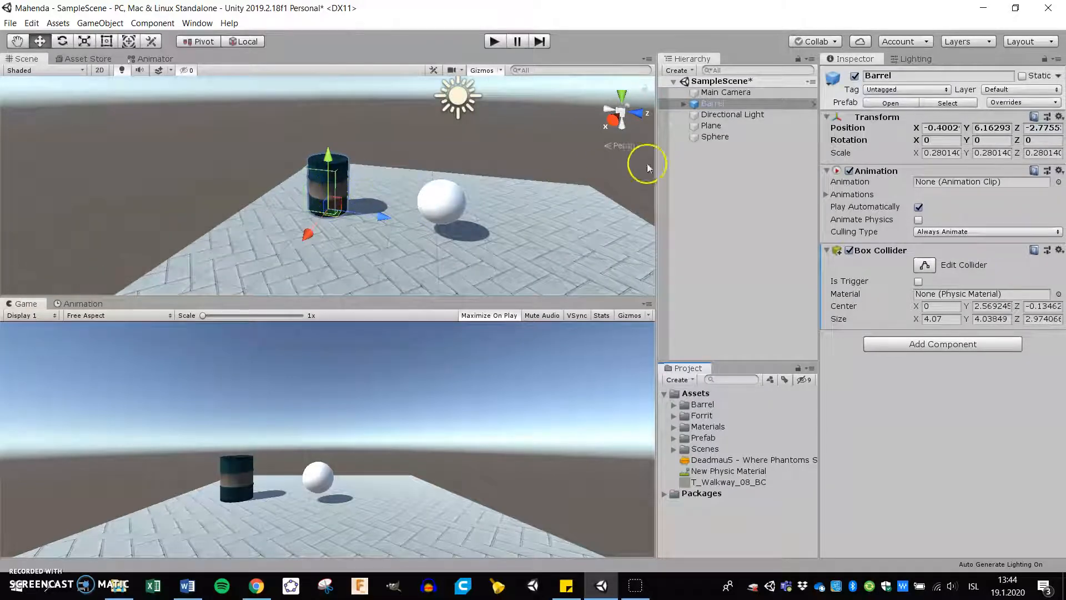
pyautogui.moveTo(712, 107); pyautogui.dragTo(703, 438)
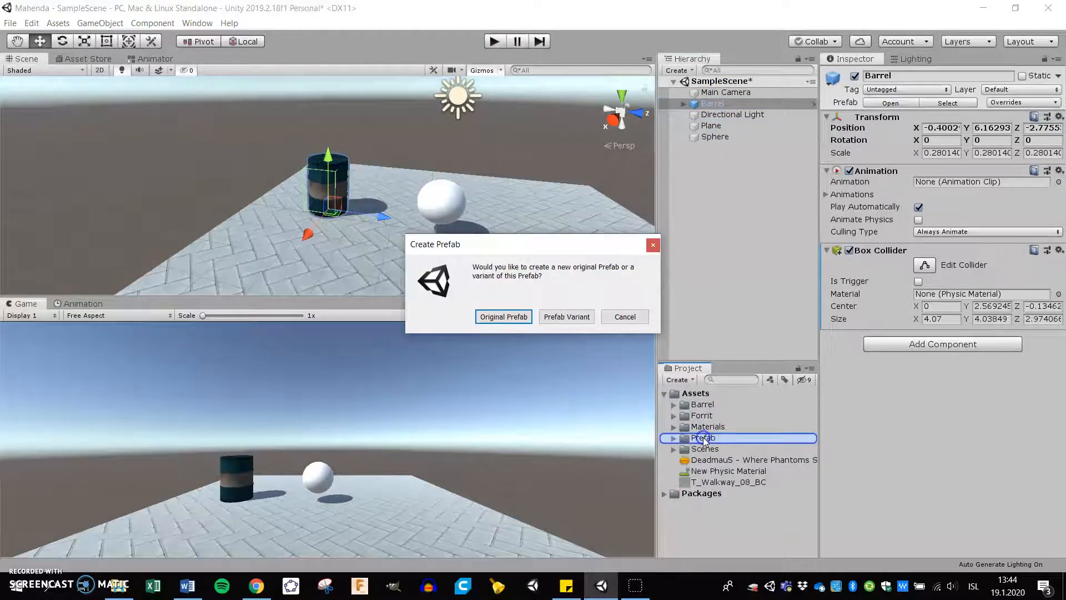
pyautogui.click(504, 317)
# - Place three more instances of the Barrel prefab on the plane, spread around the sphere
pyautogui.moveTo(708, 452); pyautogui.dragTo(536, 228)
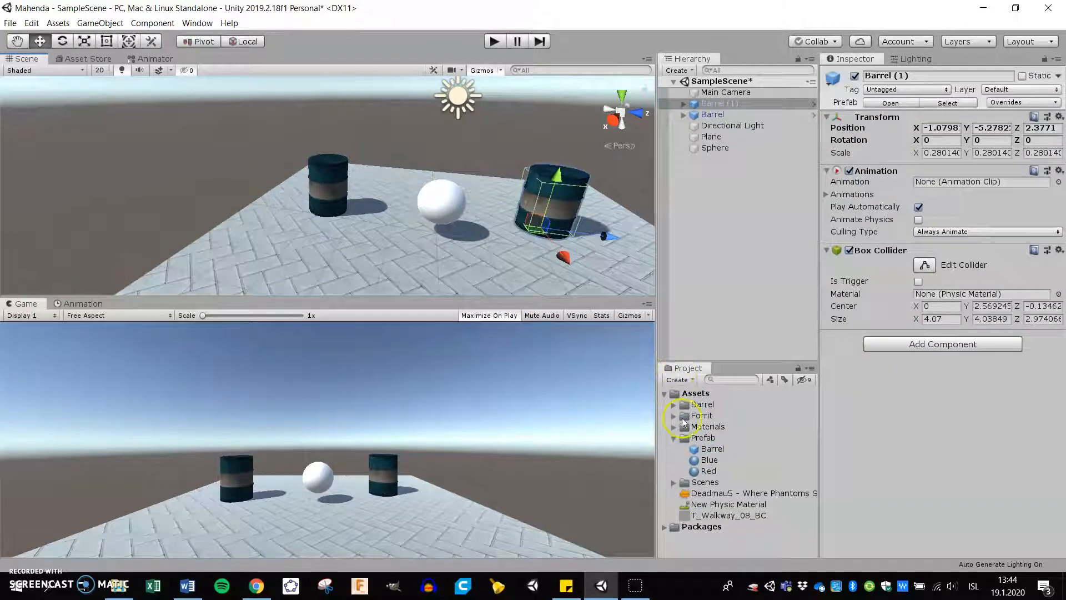
pyautogui.moveTo(711, 449); pyautogui.dragTo(378, 257)
pyautogui.moveTo(712, 450); pyautogui.dragTo(527, 275)
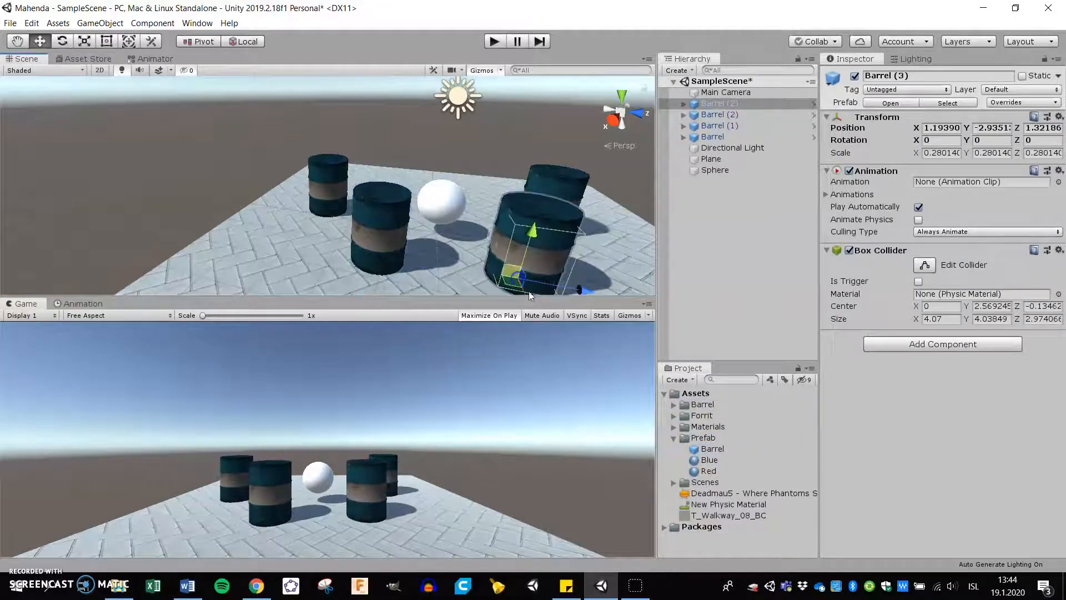
# - Apply the Blue material from the Prefab folder to the barrel instance Barrel (3) in the scene
pyautogui.click(711, 449)
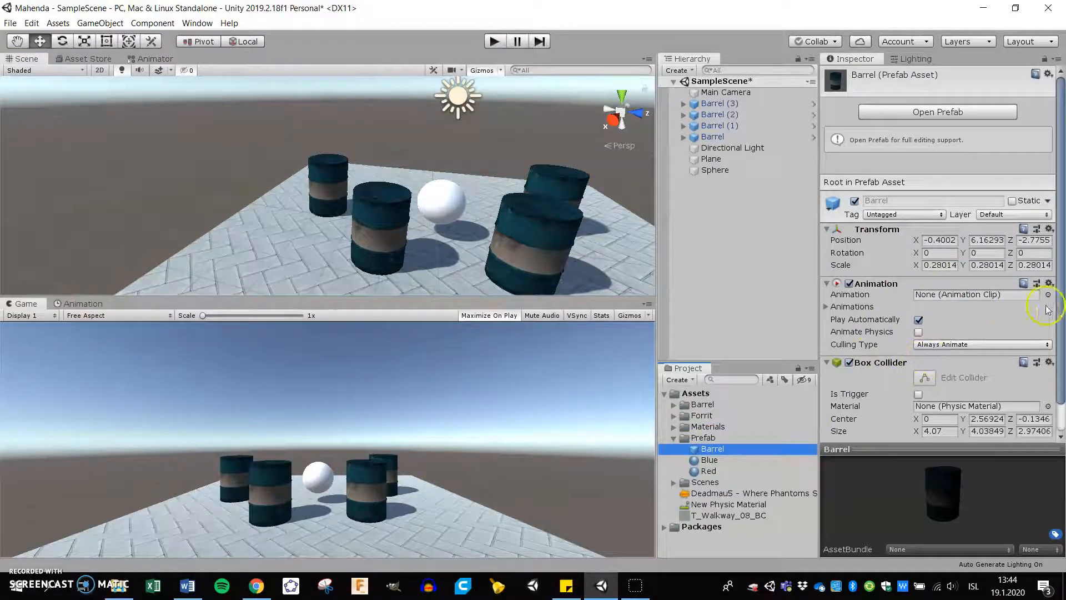
pyautogui.moveTo(1061, 304); pyautogui.dragTo(1062, 329)
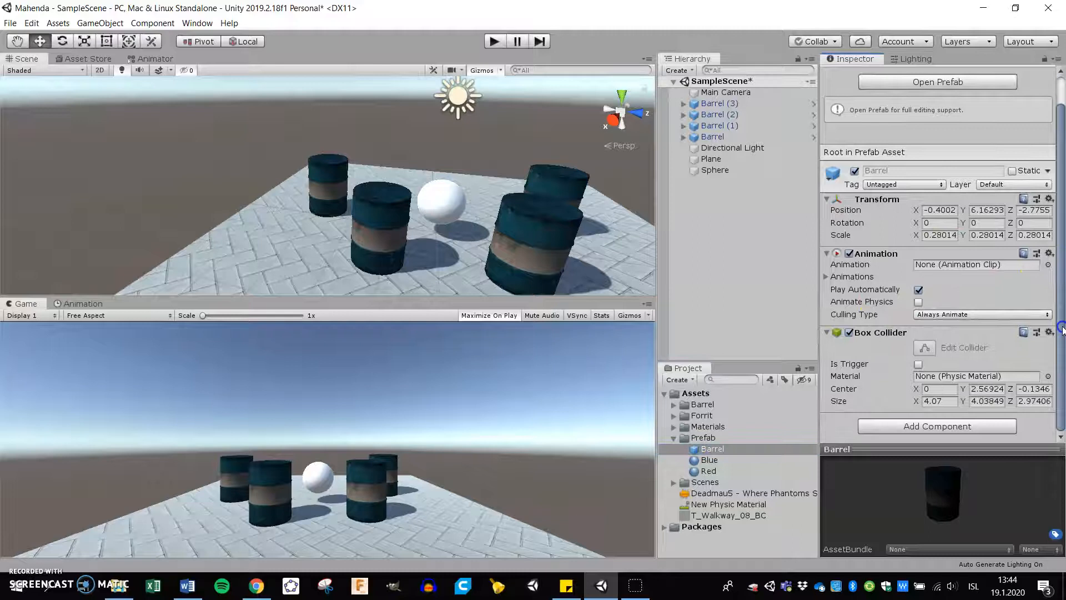
pyautogui.click(709, 460)
pyautogui.moveTo(721, 464); pyautogui.dragTo(855, 442)
pyautogui.moveTo(935, 491); pyautogui.dragTo(544, 254)
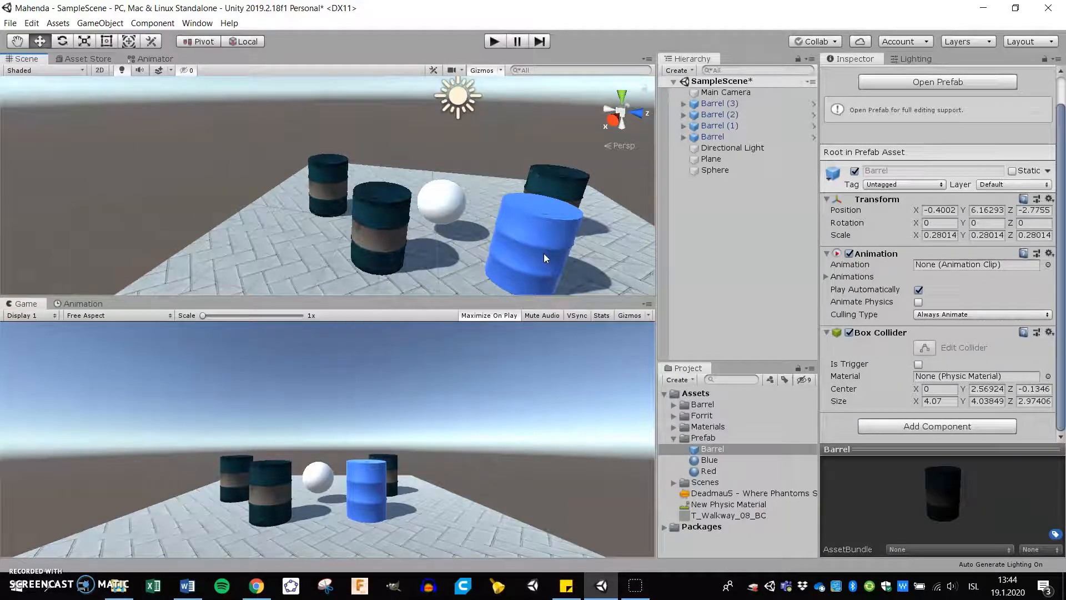
# - Apply all overrides of Barrel (3) to the Barrel prefab so every barrel gets the blue material, and deselect it
pyautogui.click(544, 253)
pyautogui.click(934, 147)
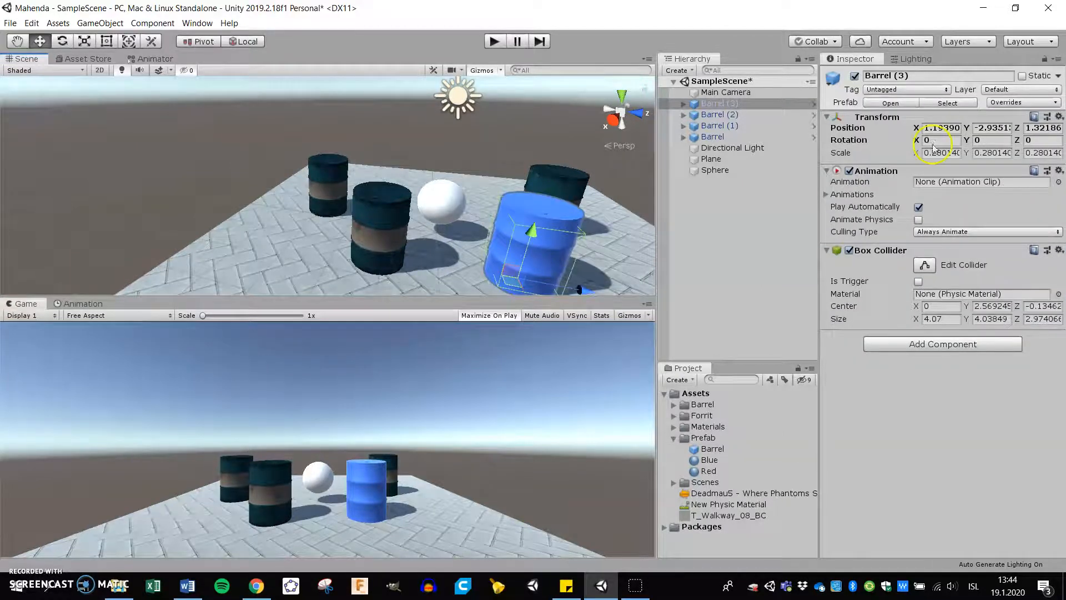
pyautogui.click(1011, 104)
pyautogui.click(1017, 105)
pyautogui.click(1019, 104)
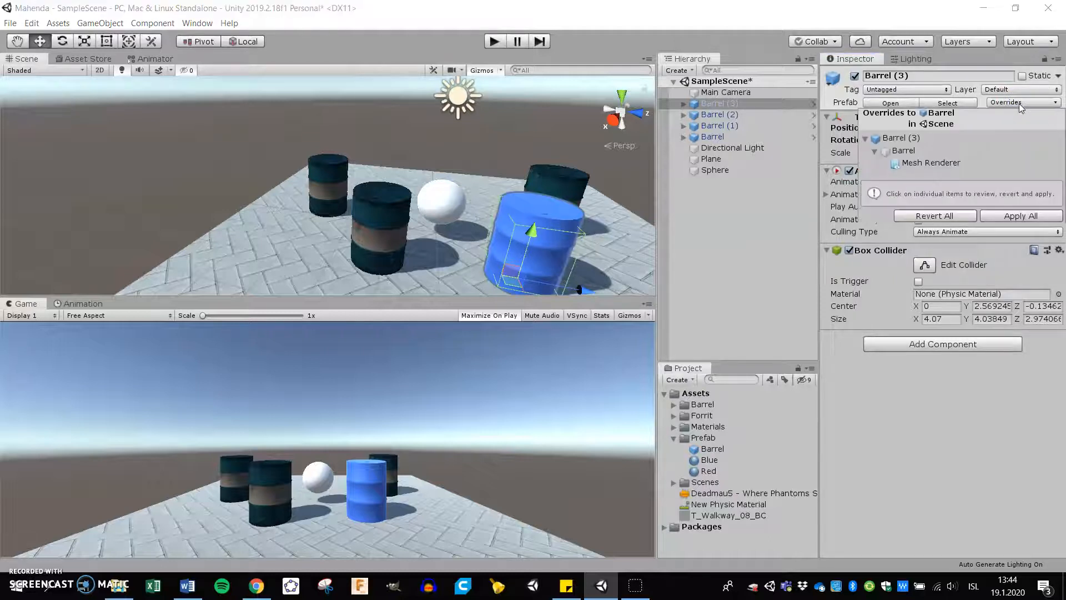
pyautogui.click(1008, 218)
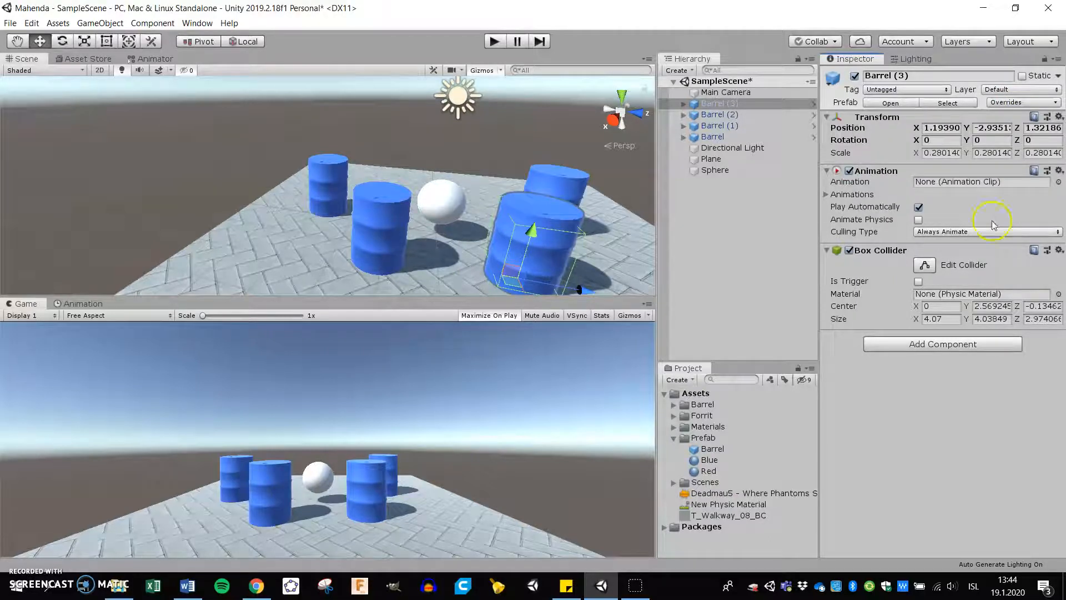
pyautogui.click(704, 228)
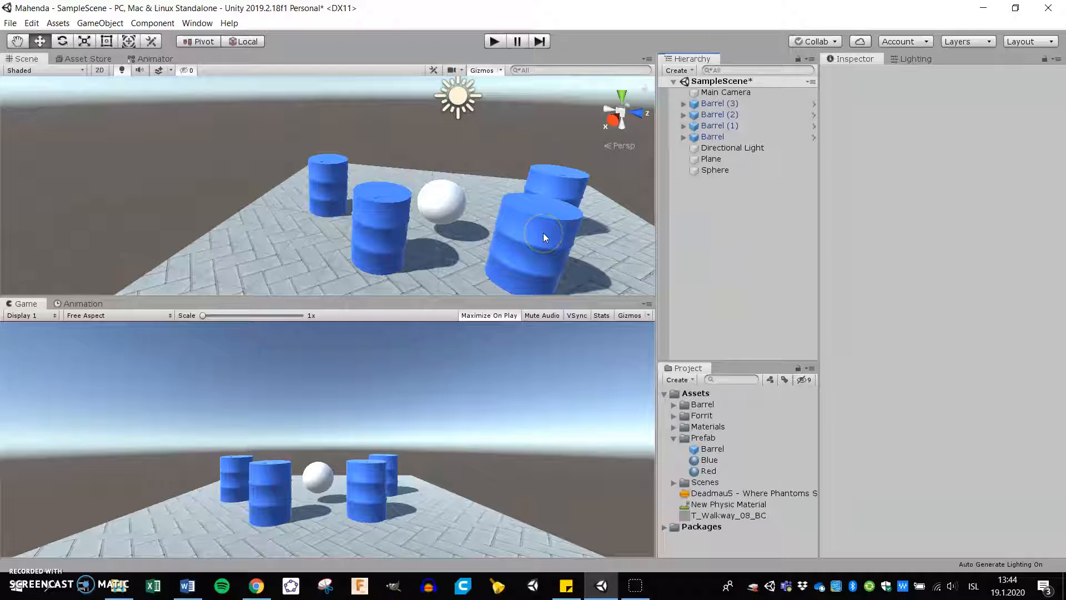
# - Attach the audio clip "Deadmau5 - Where Phantoms Sleep 04" to the Main Camera
pyautogui.click(672, 438)
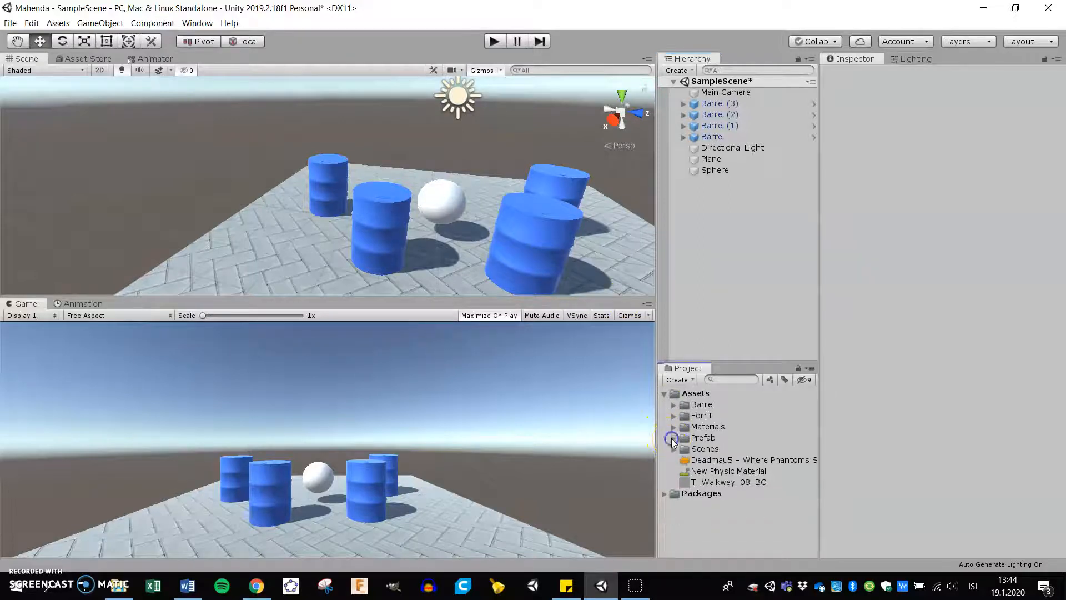
pyautogui.click(716, 460)
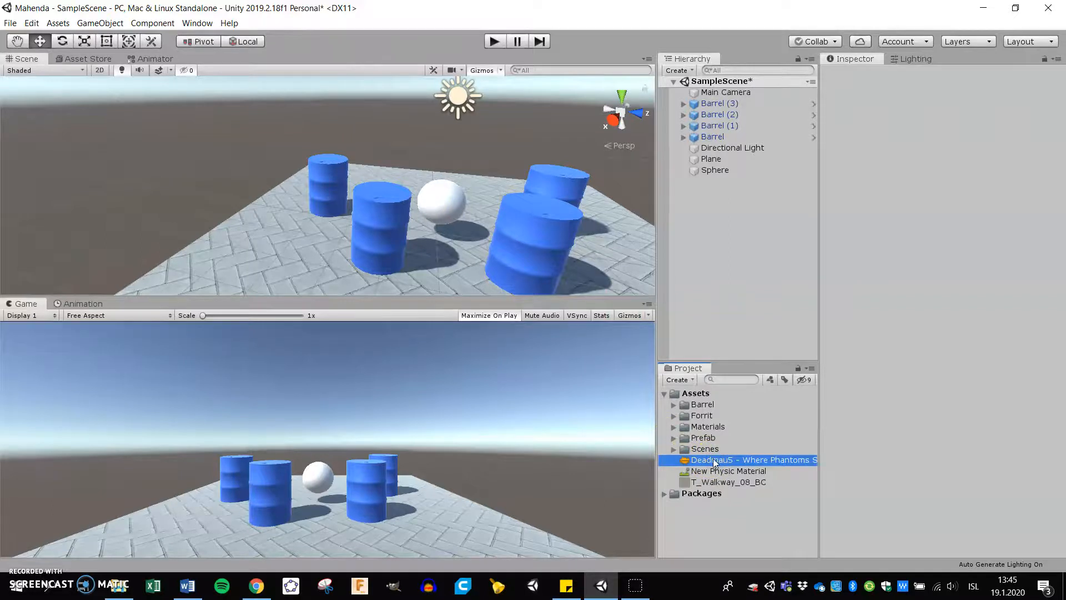
pyautogui.moveTo(709, 458); pyautogui.dragTo(725, 95)
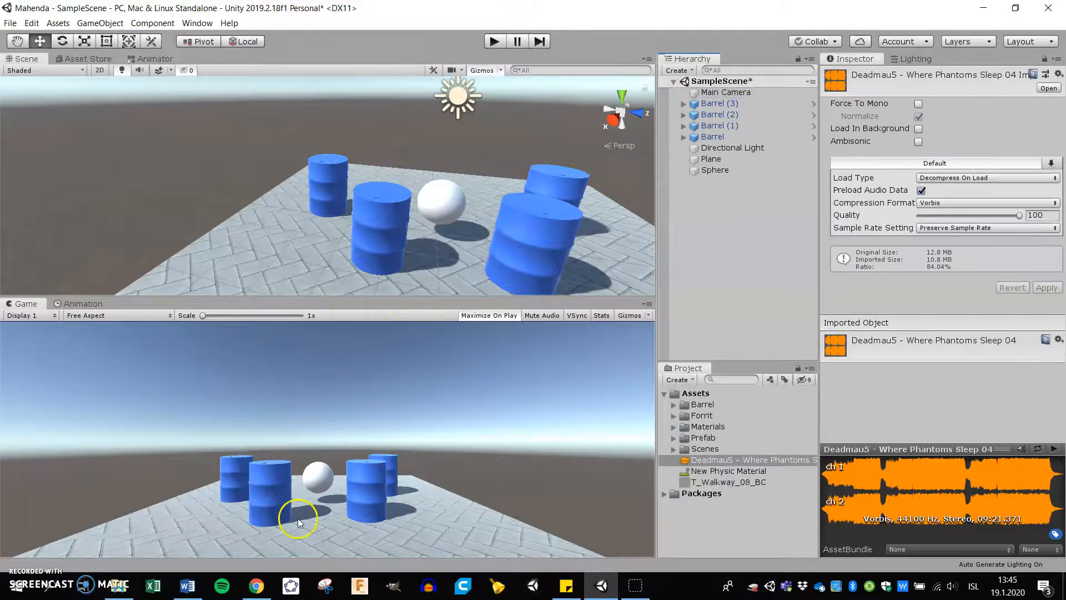
pyautogui.click(632, 587)
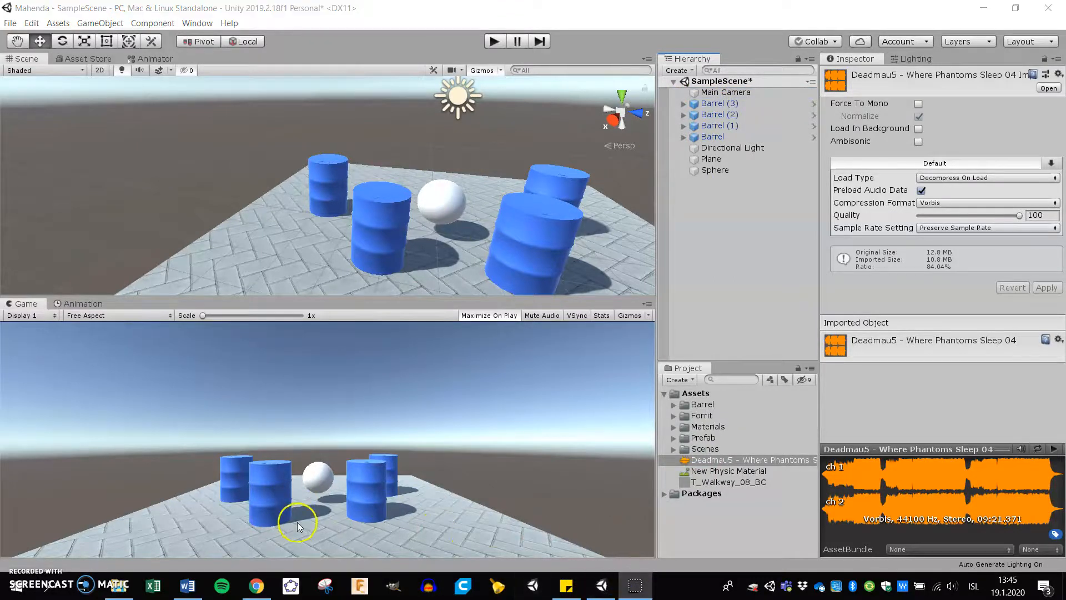